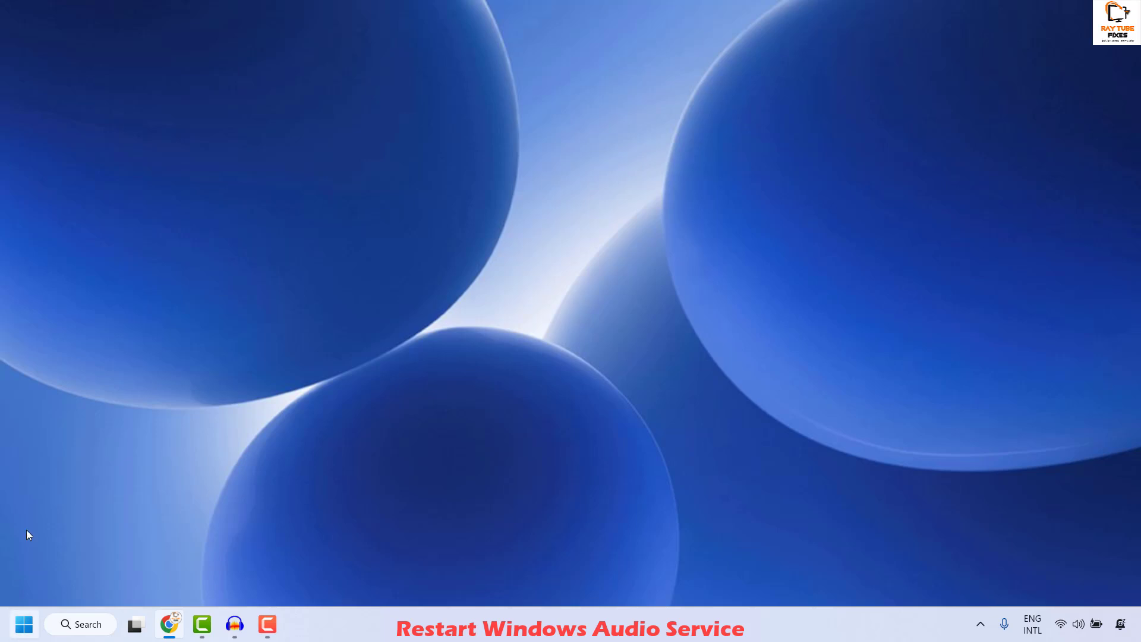
# Run services.msc from the Start menu's Run dialog to launch the Services console.
pyautogui.click(26, 630)
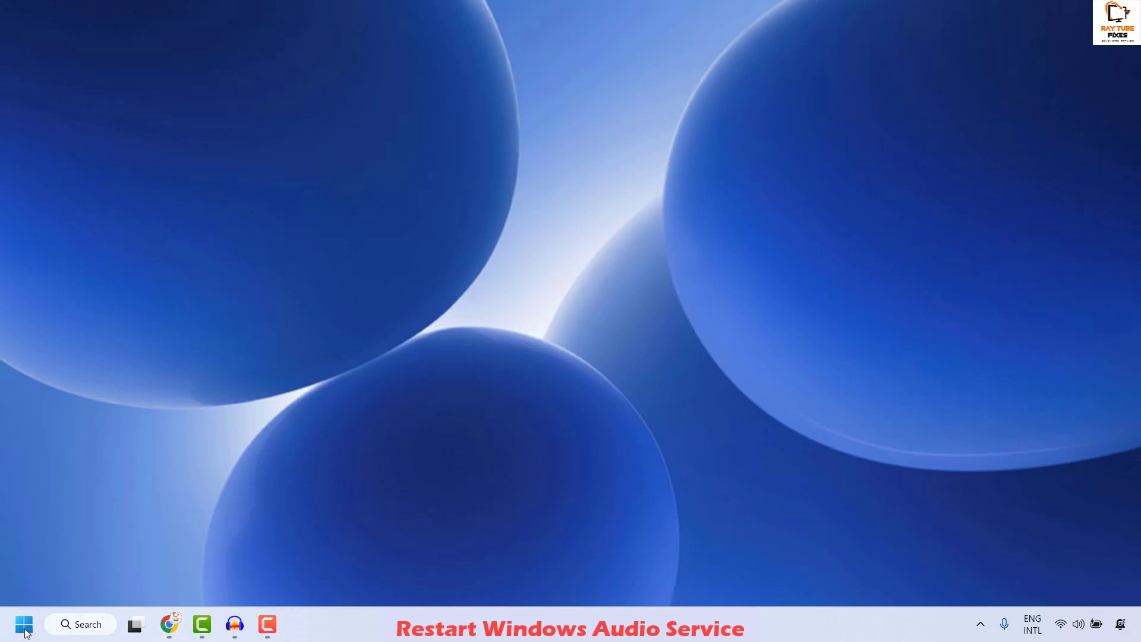
pyautogui.rightClick(26, 630)
pyautogui.click(56, 540)
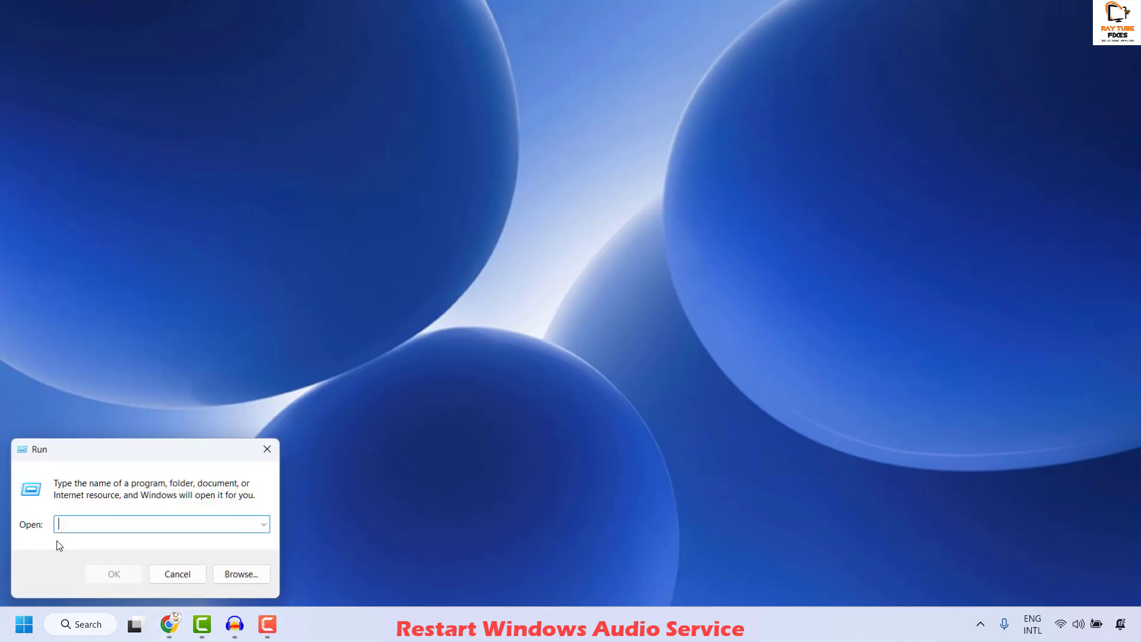
pyautogui.write('services.msc')
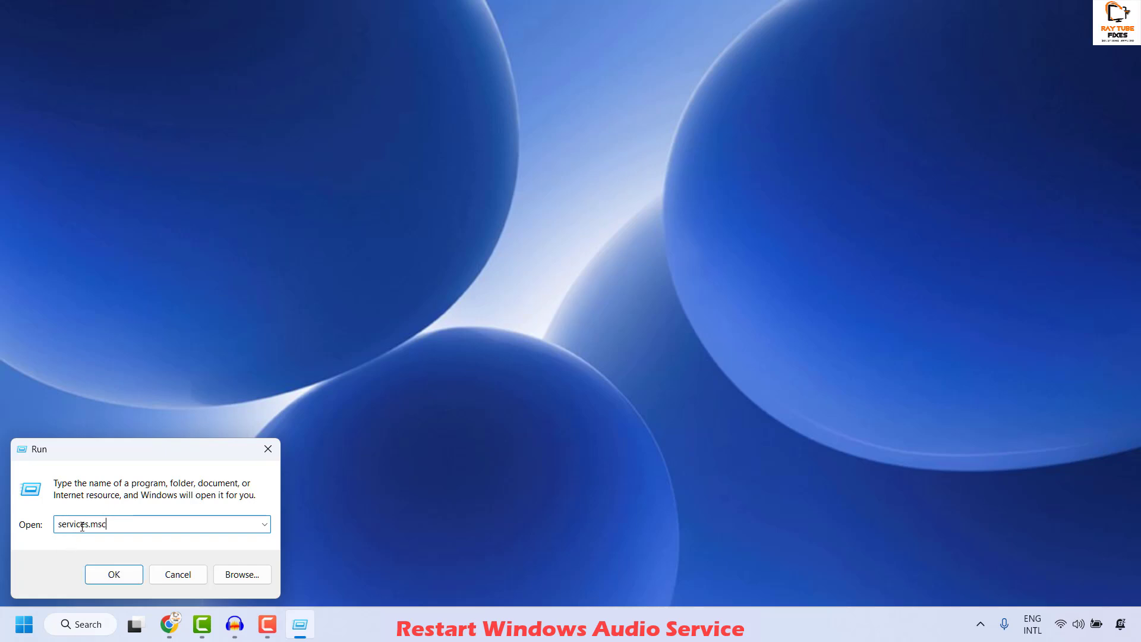
pyautogui.click(114, 580)
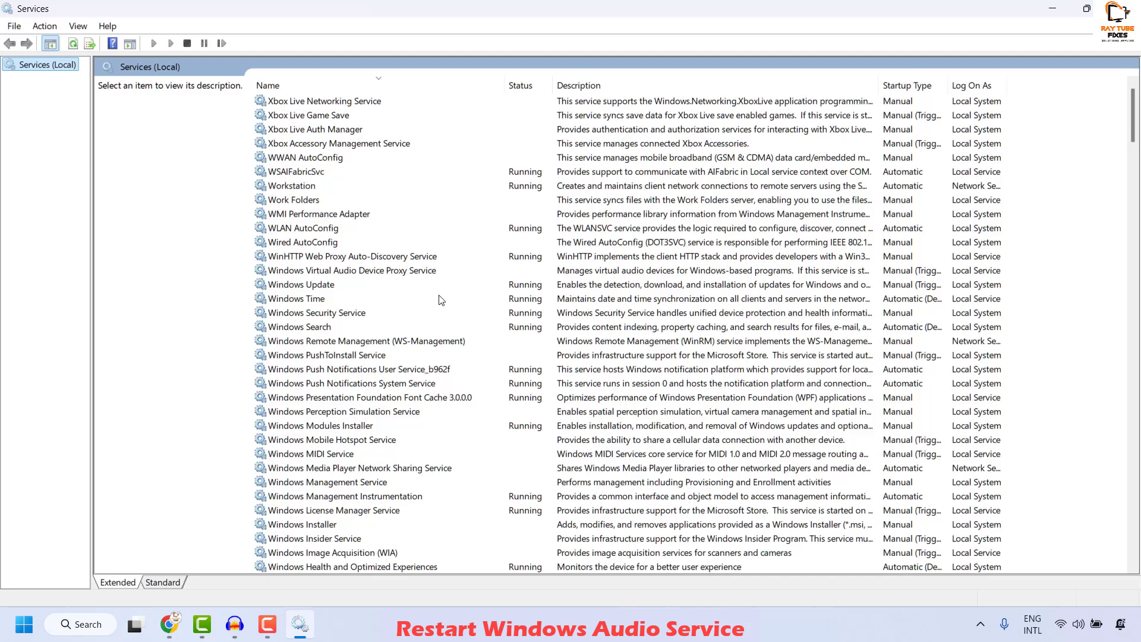
# Restart the Windows Audio service.
pyautogui.click(346, 343)
pyautogui.scroll(-5, 422, 404)
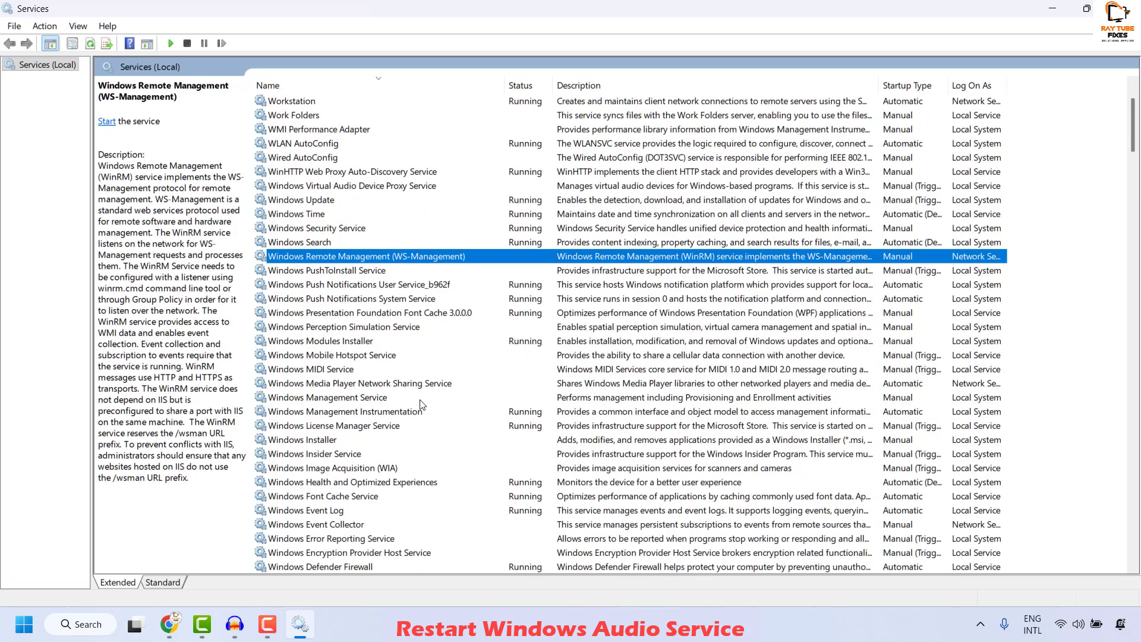
pyautogui.scroll(-2, 421, 404)
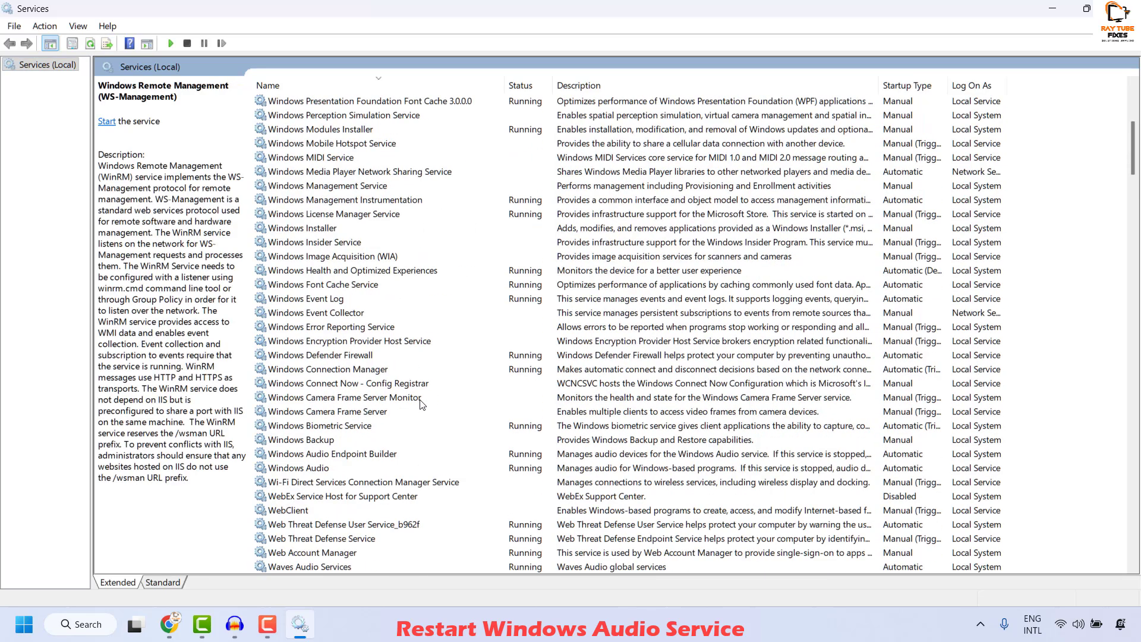
pyautogui.click(299, 470)
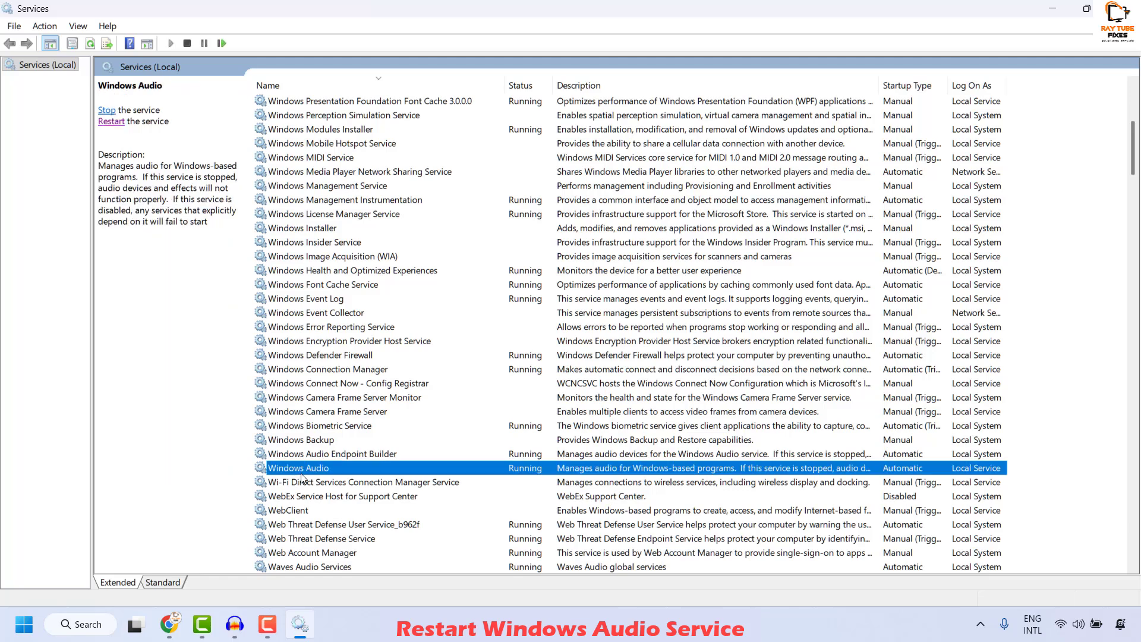
pyautogui.rightClick(308, 471)
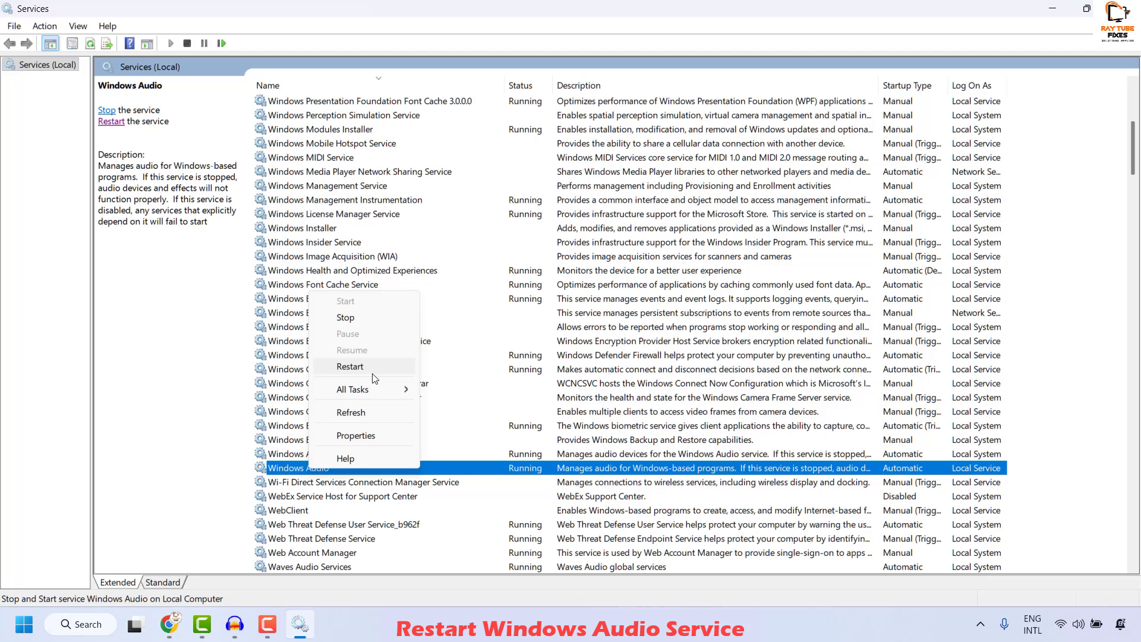
pyautogui.click(558, 389)
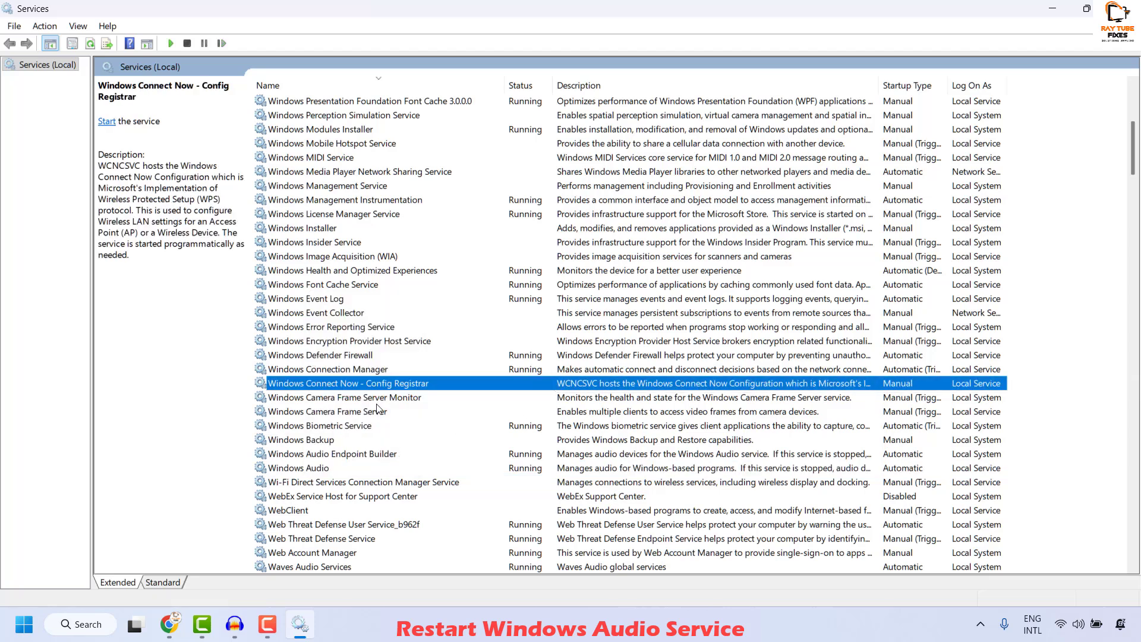
# Select the Windows Audio Endpoint Builder service in the list.
pyautogui.click(314, 469)
pyautogui.scroll(-1, 314, 471)
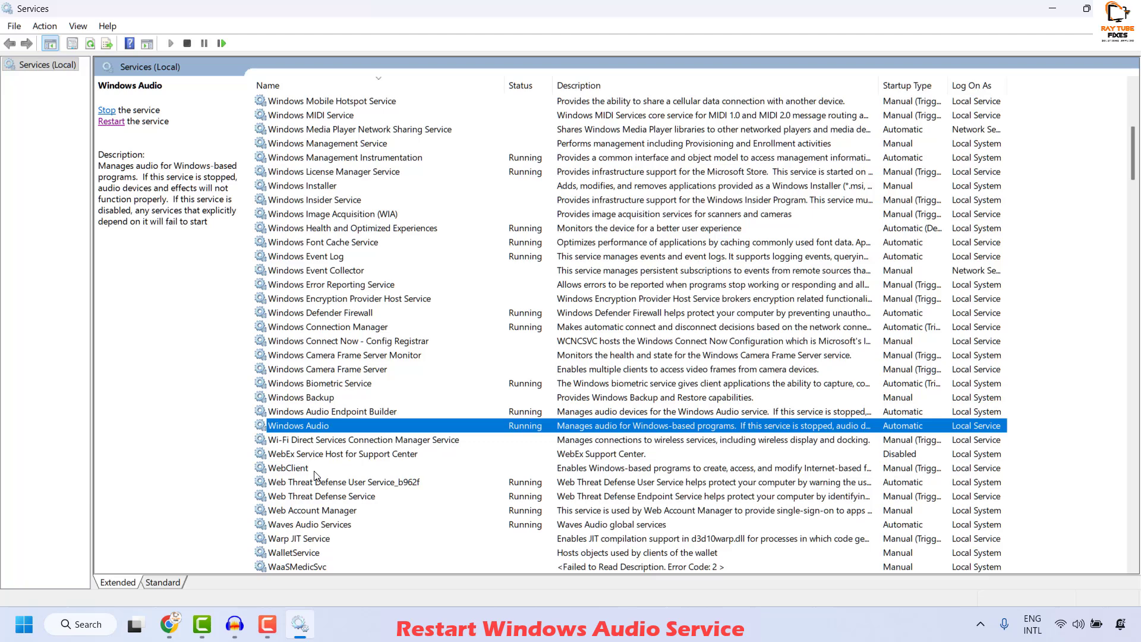
pyautogui.click(341, 172)
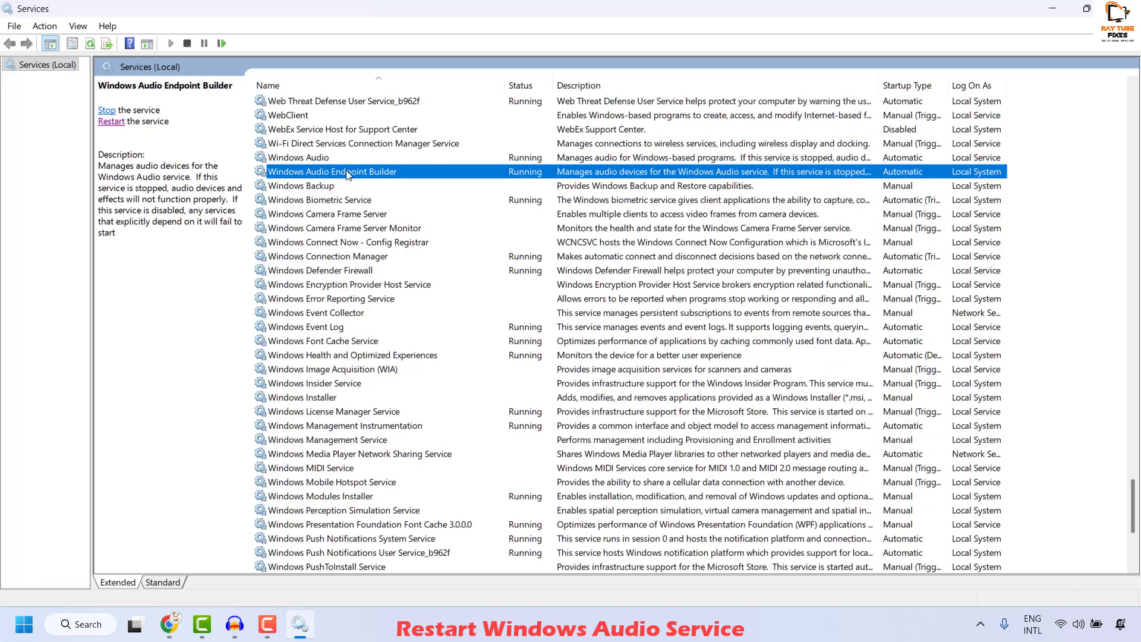
# Confirm Windows Audio Endpoint Builder's startup type is Automatic, then cancel its Properties dialog.
pyautogui.rightClick(348, 175)
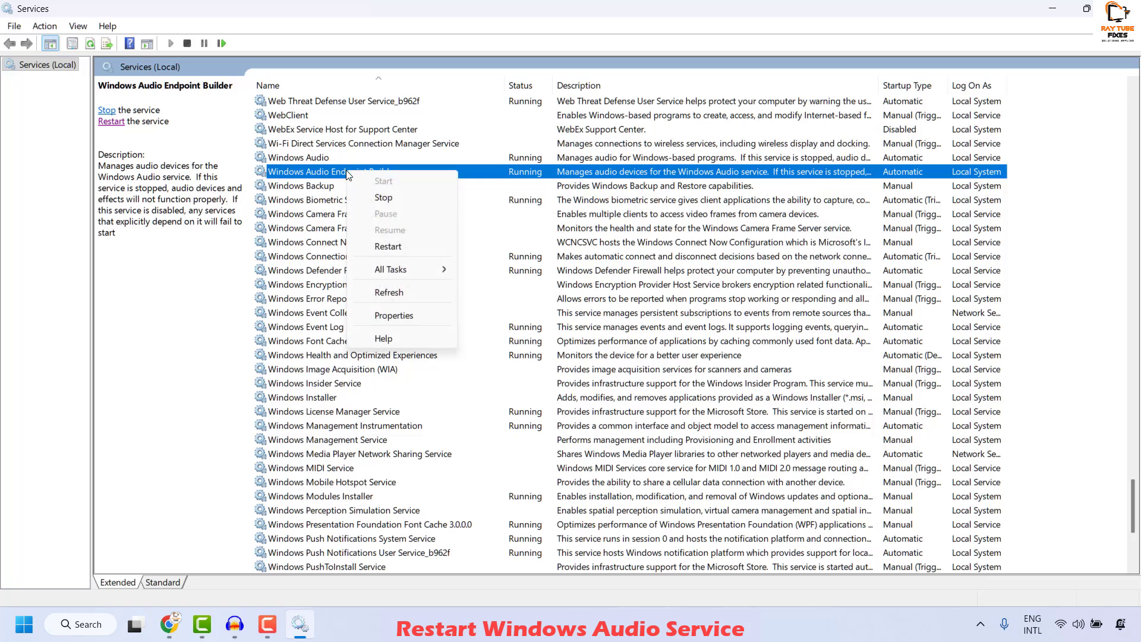
pyautogui.click(292, 173)
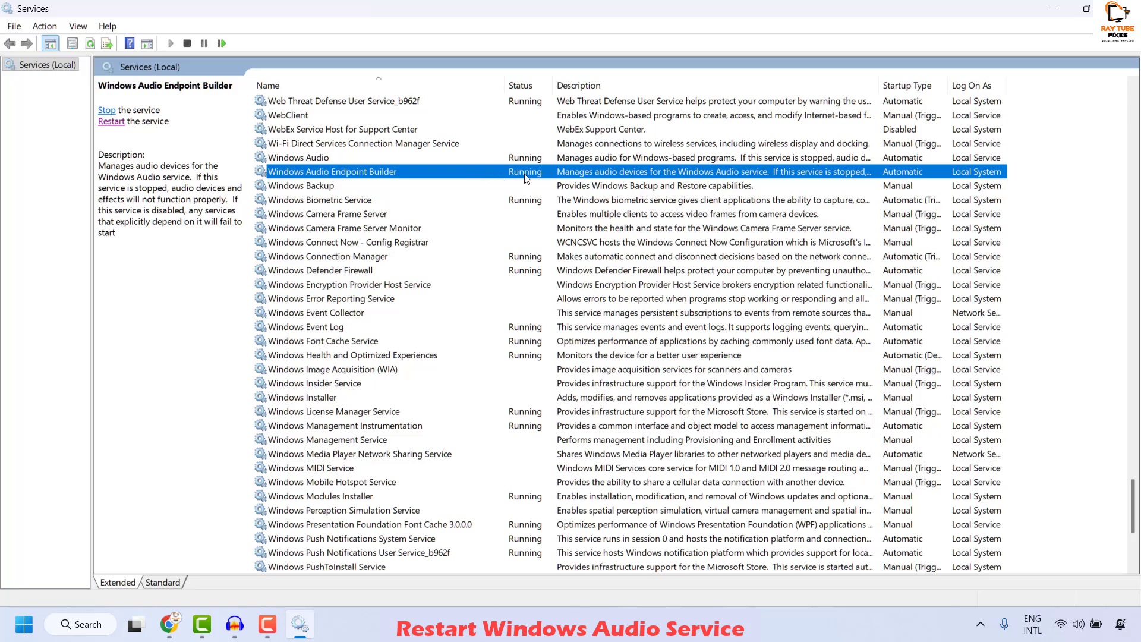
pyautogui.rightClick(300, 176)
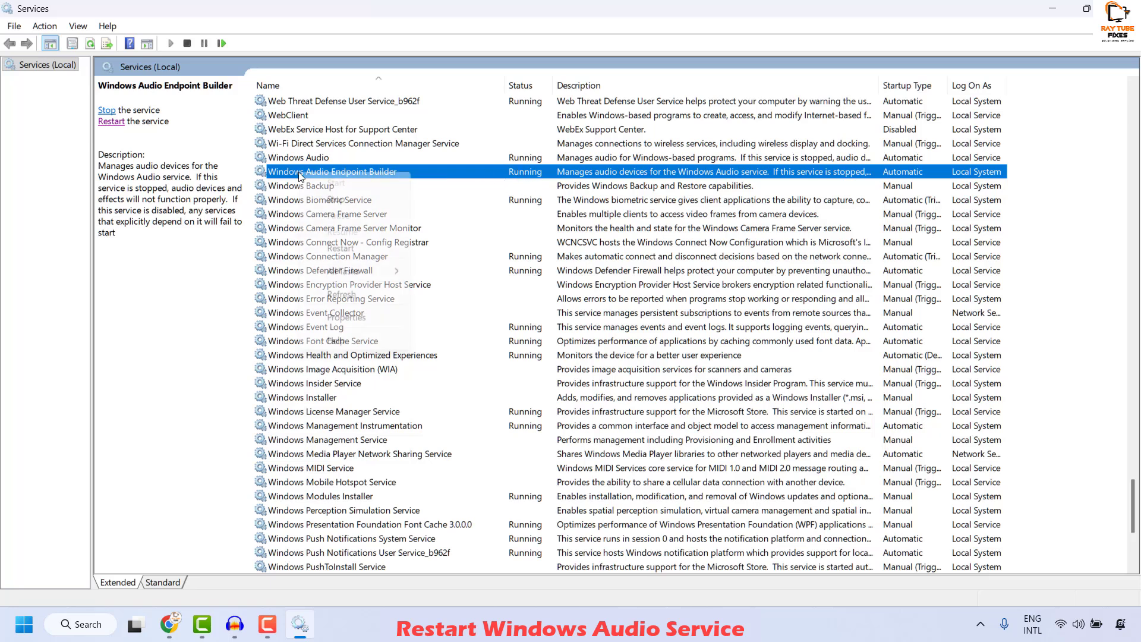
pyautogui.click(362, 316)
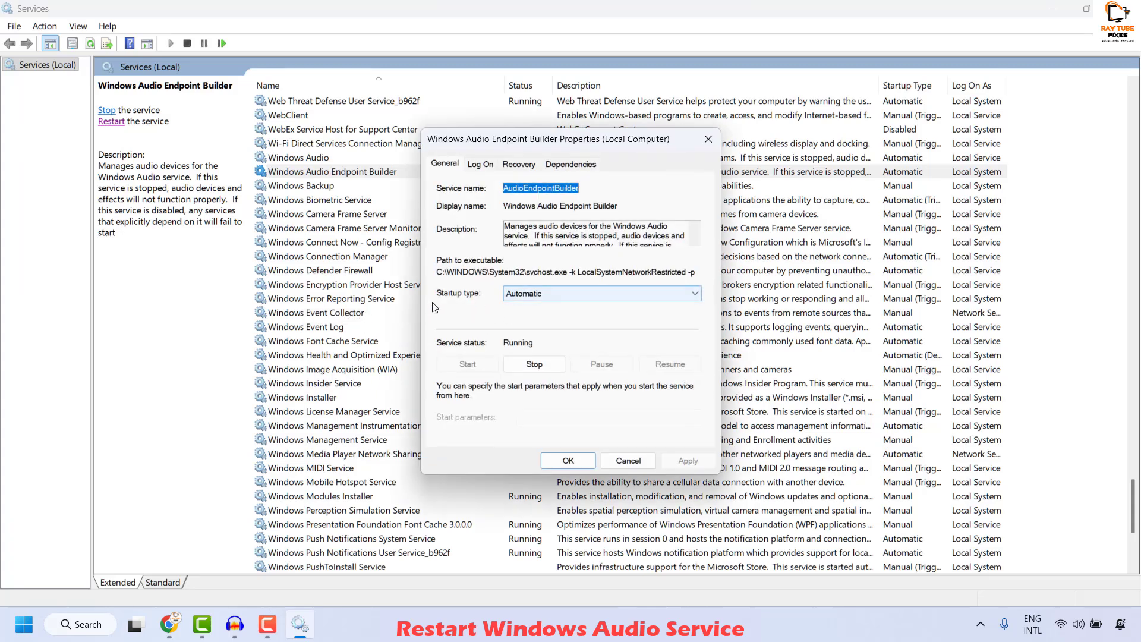
pyautogui.click(553, 295)
pyautogui.click(554, 295)
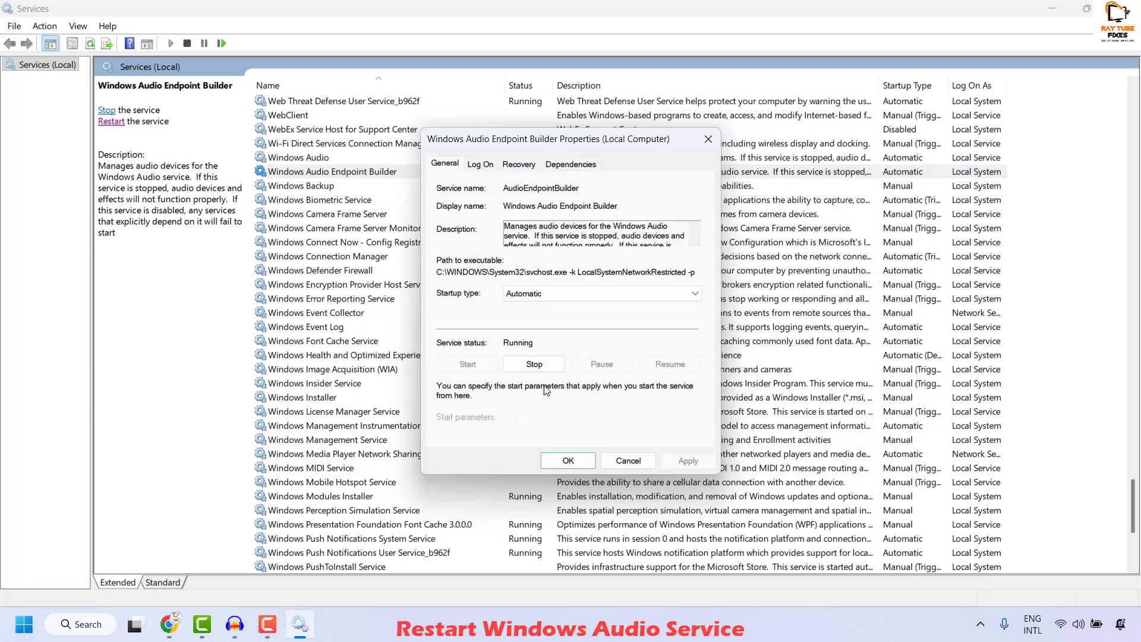
pyautogui.click(628, 461)
# Confirm Windows Audio's Properties show Automatic startup, then close the Services window.
pyautogui.click(306, 158)
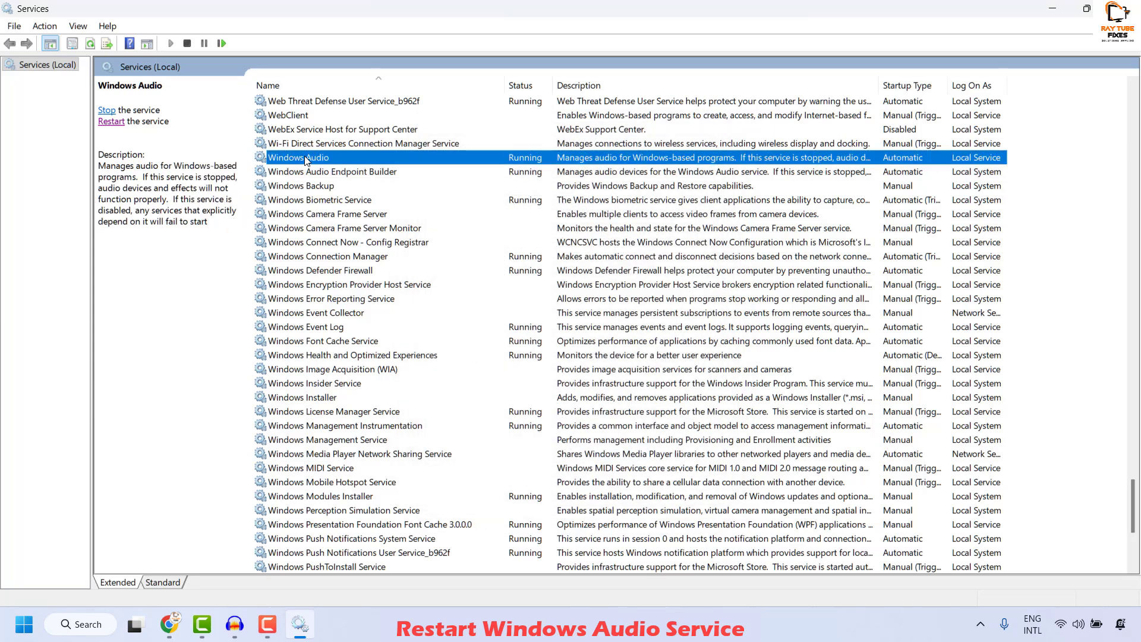
pyautogui.rightClick(306, 160)
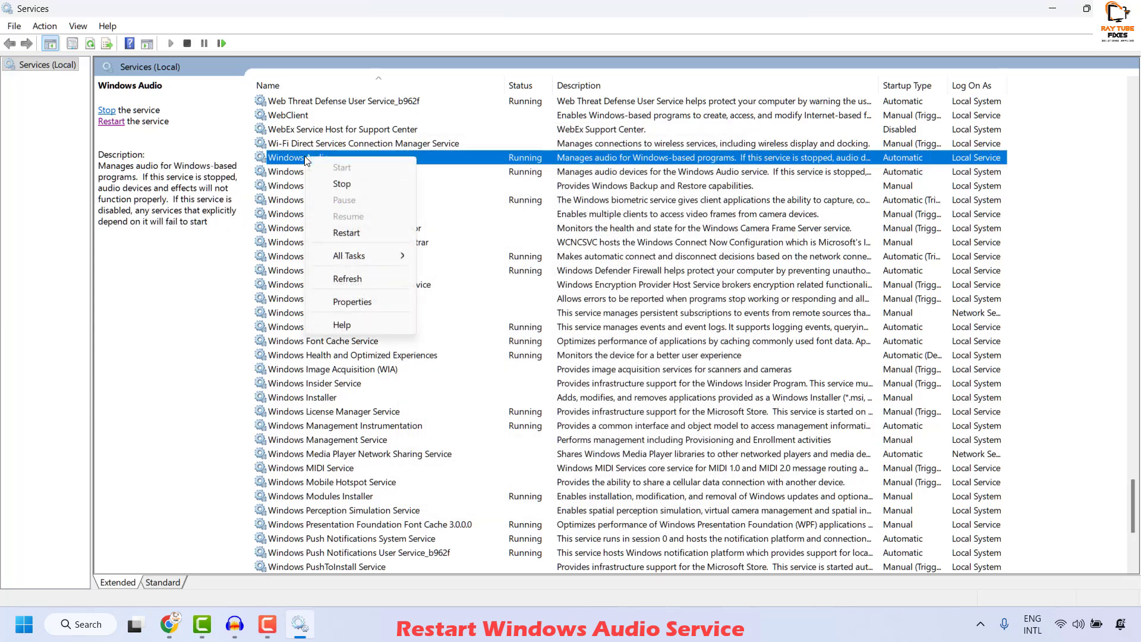
pyautogui.click(356, 301)
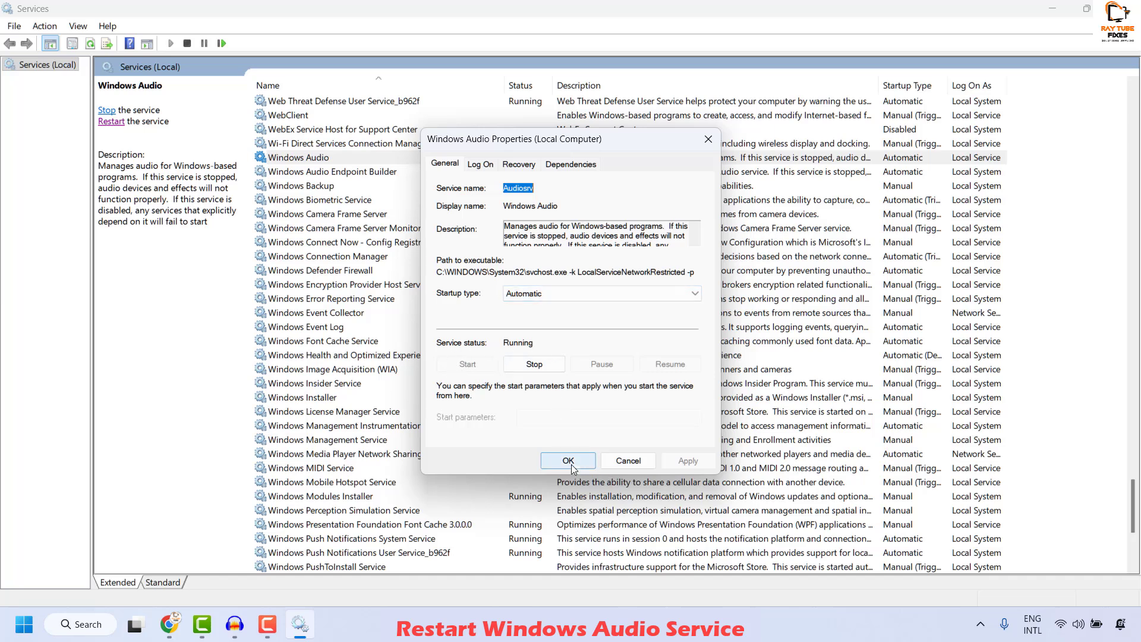
pyautogui.click(617, 465)
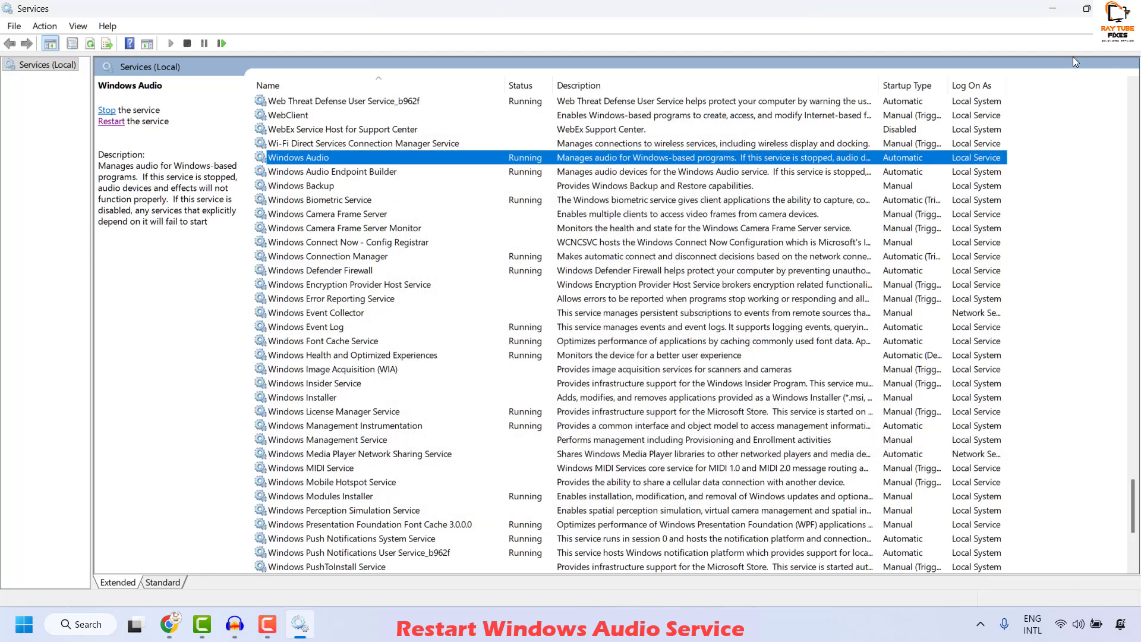
pyautogui.hotkey('alt', 'F4')
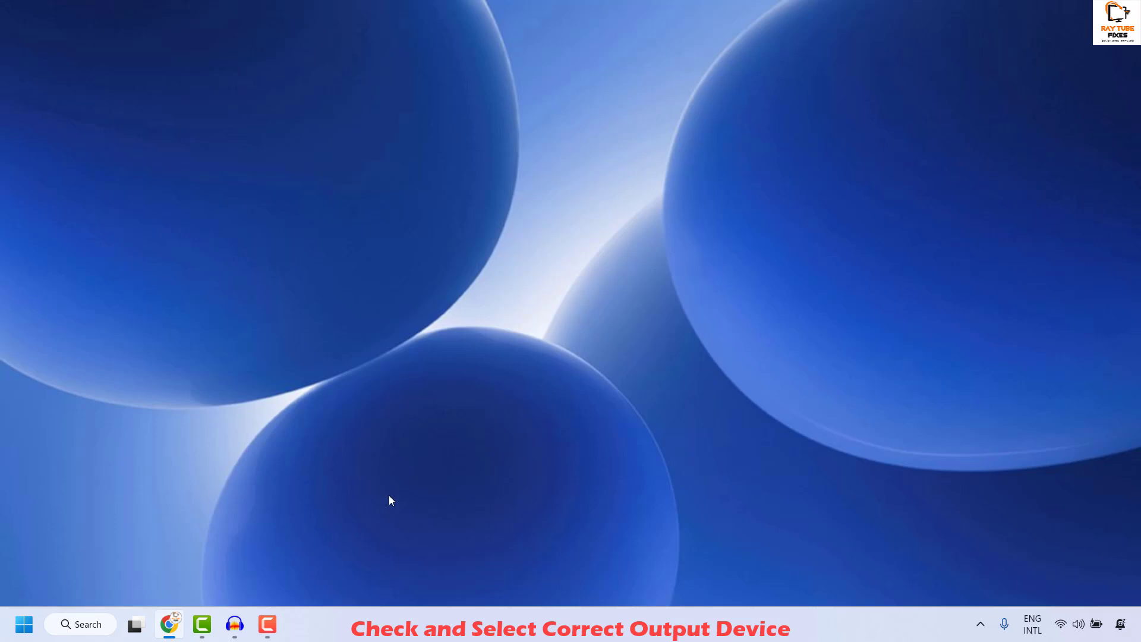
pyautogui.rightClick(1079, 630)
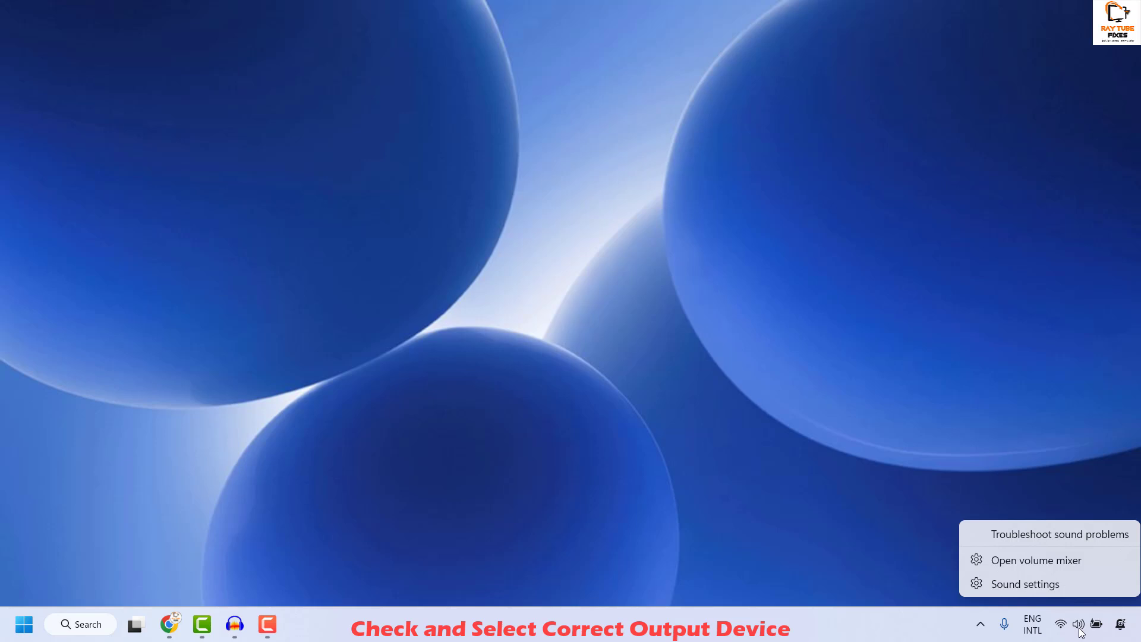
pyautogui.click(1028, 585)
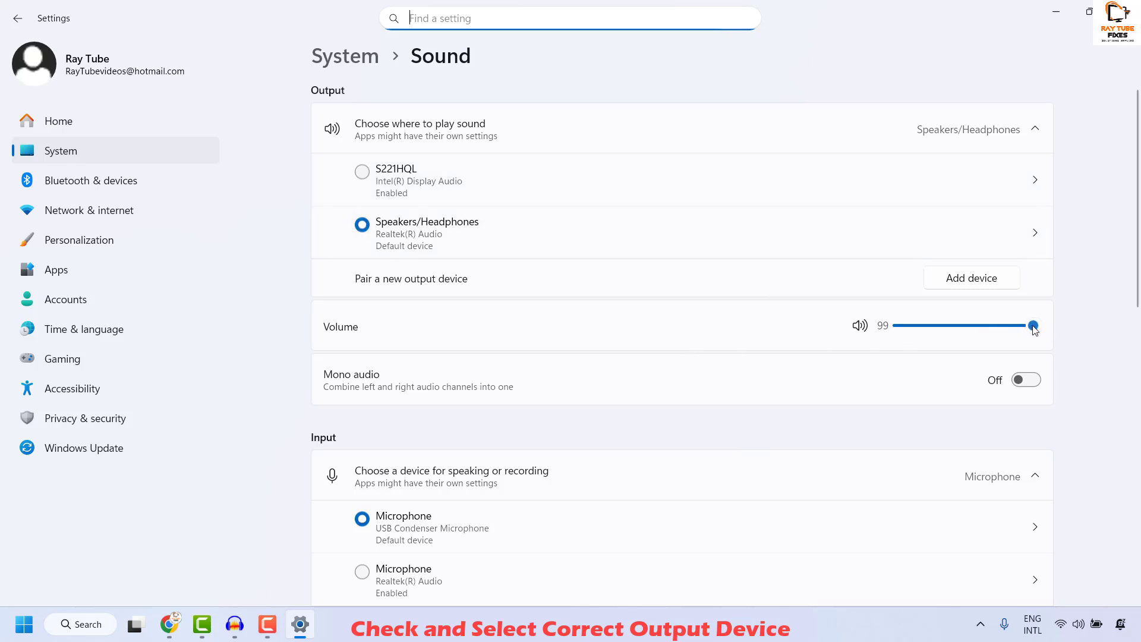
pyautogui.moveTo(1034, 330)
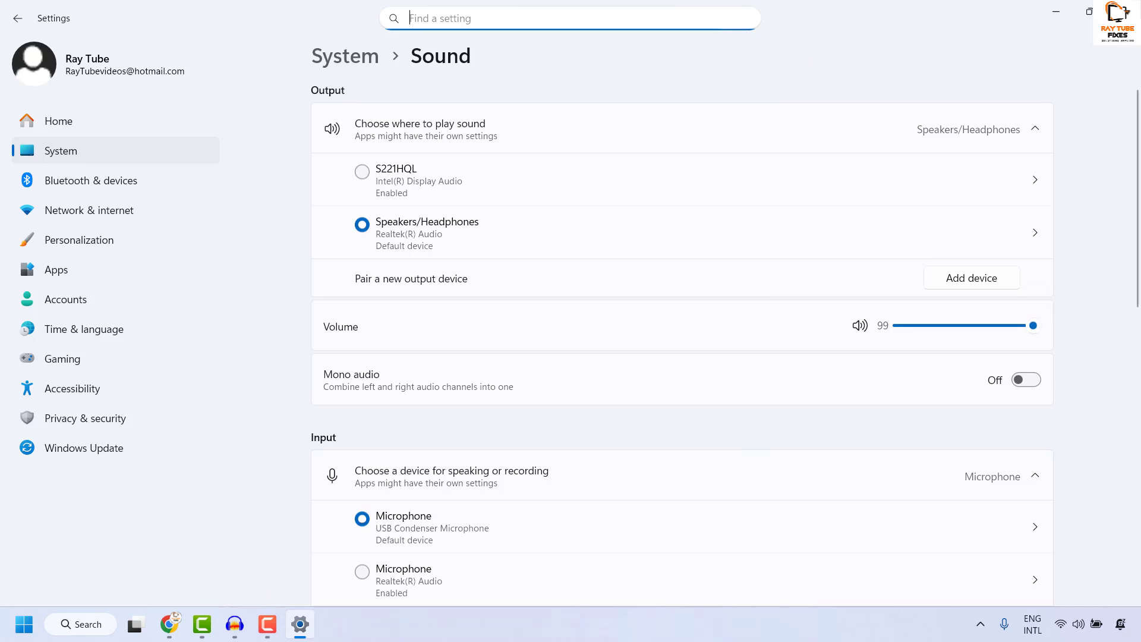
pyautogui.hotkey('alt', 'F4')
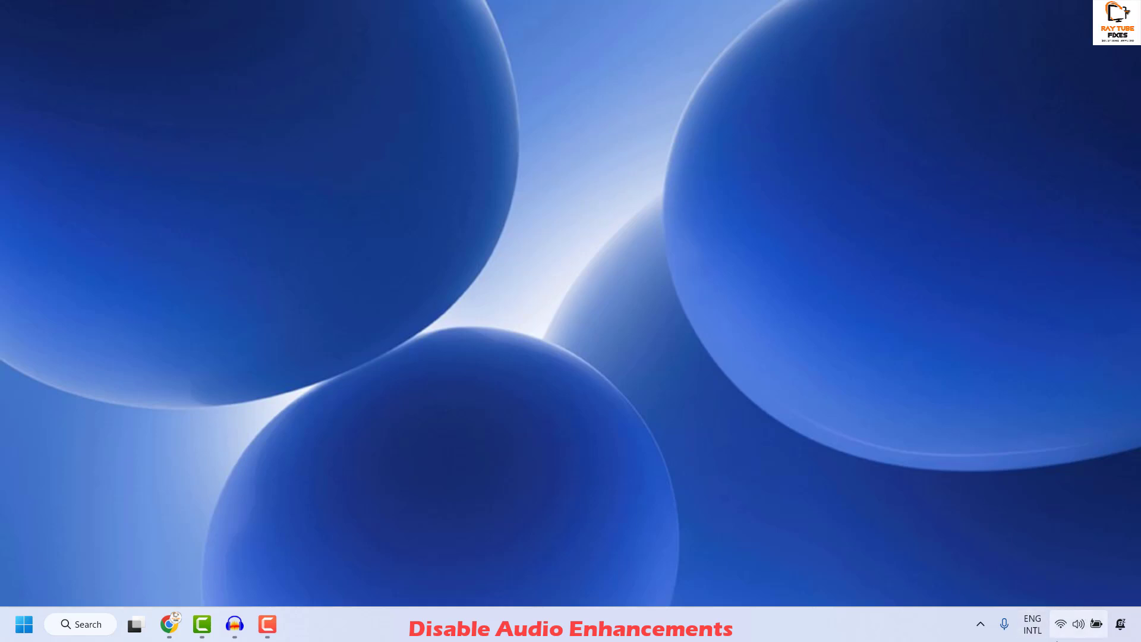
# Open Sound settings from the taskbar sound icon and launch the classic Sound dialog via More sound settings.
pyautogui.rightClick(1079, 627)
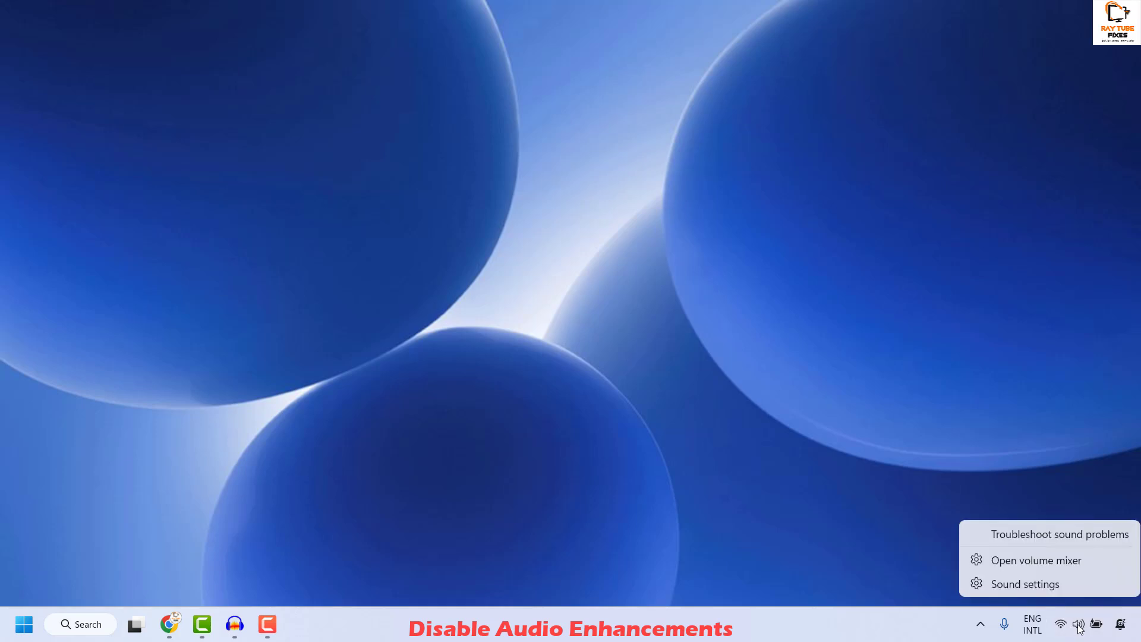
pyautogui.click(1015, 589)
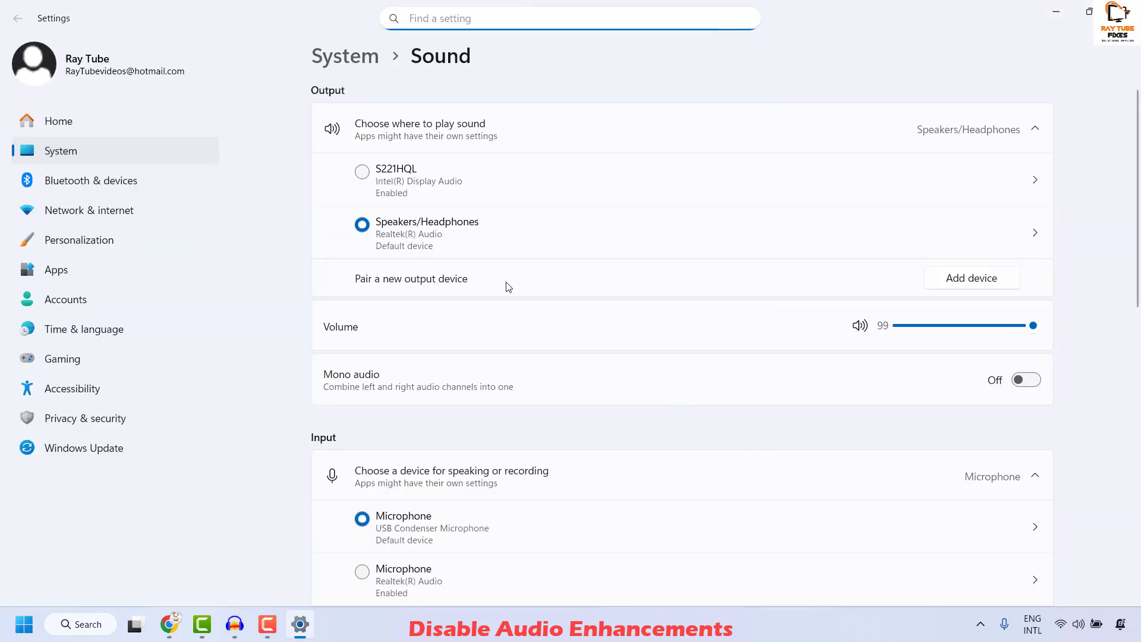
pyautogui.scroll(-6, 509, 287)
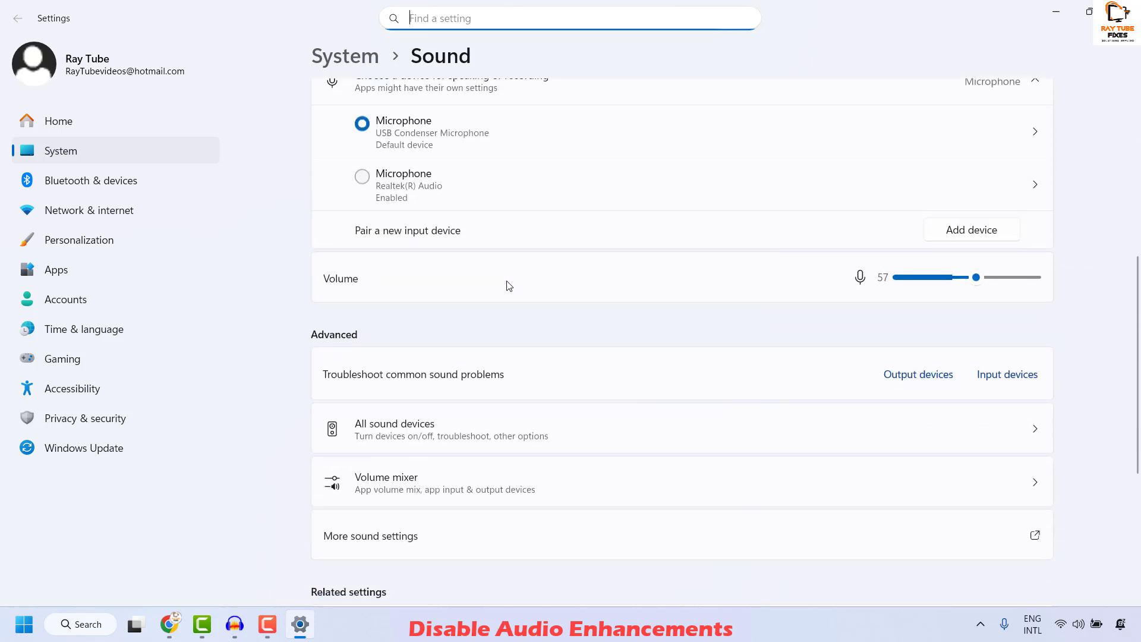
pyautogui.scroll(-1, 509, 287)
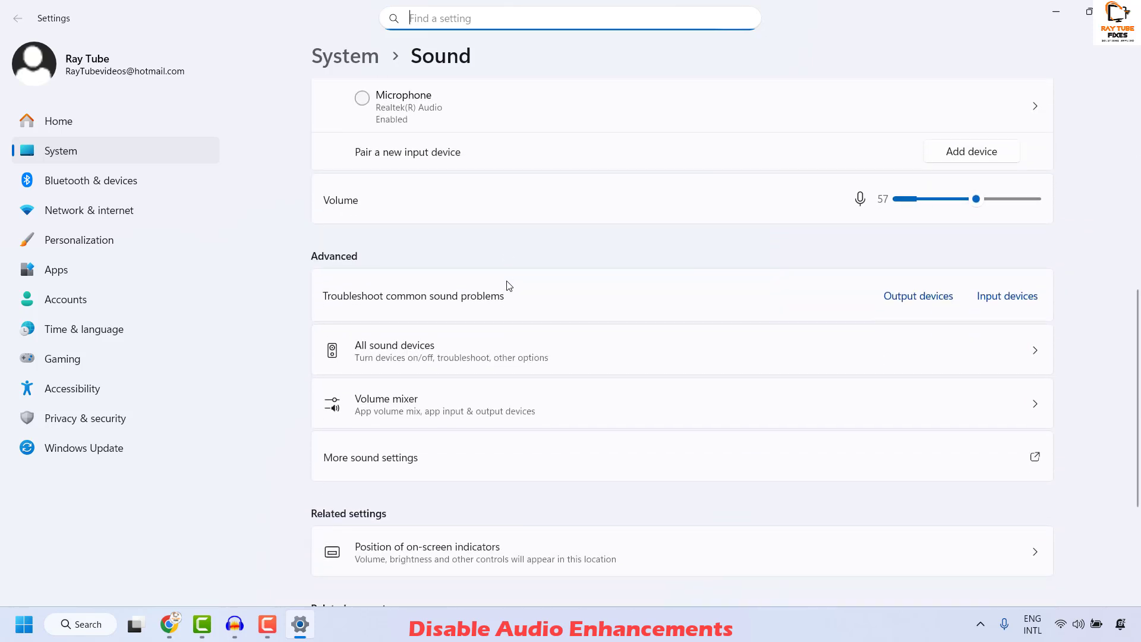
pyautogui.click(387, 461)
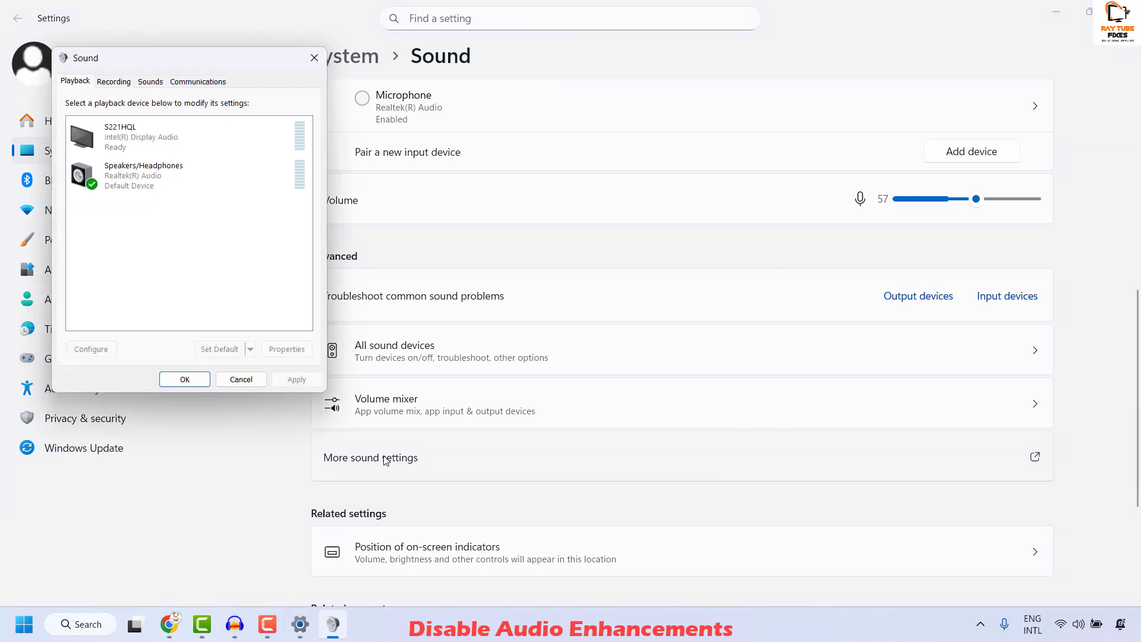
# Disable all enhancements for the Speakers/Headphones device, then close the Sound dialog and Settings.
pyautogui.rightClick(135, 180)
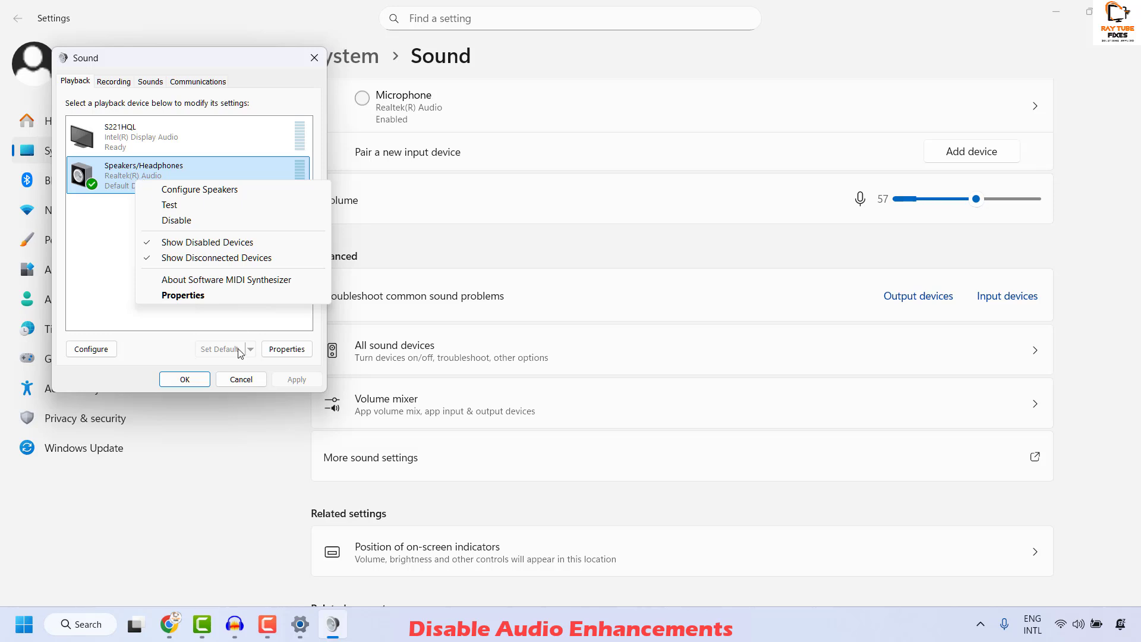
pyautogui.click(182, 295)
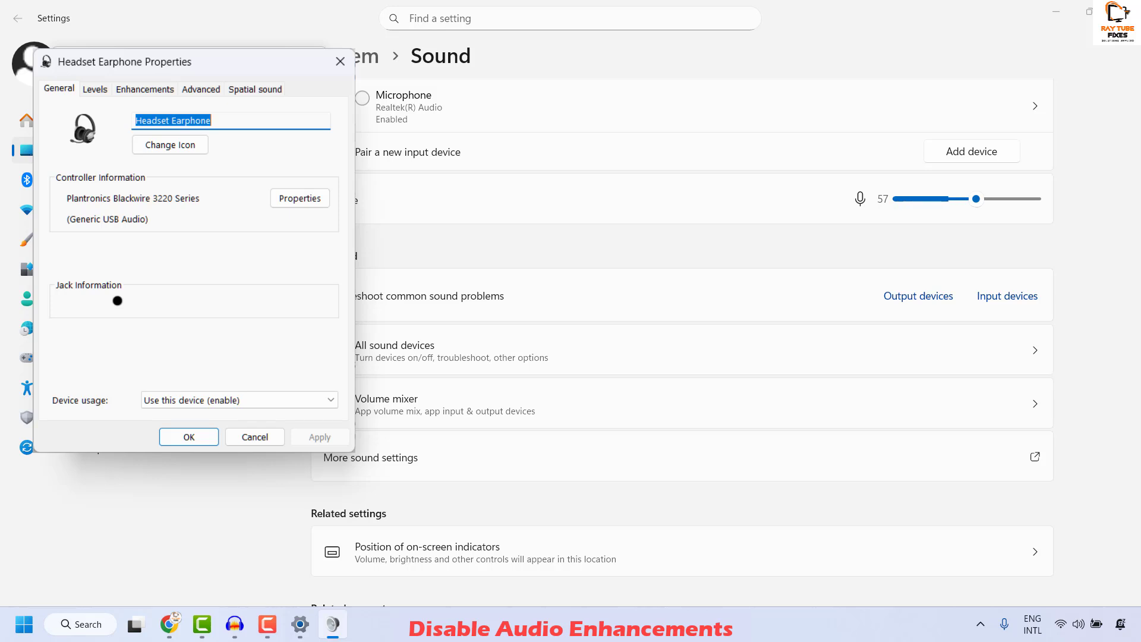
pyautogui.click(169, 624)
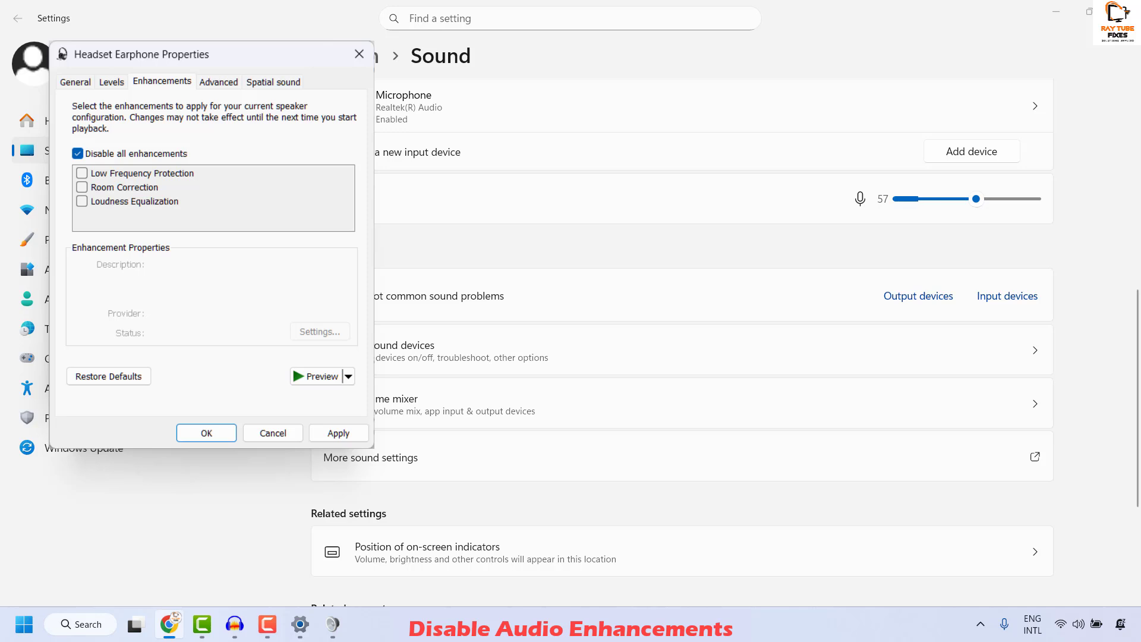
pyautogui.press('Escape')
pyautogui.hotkey('alt', 'F4')
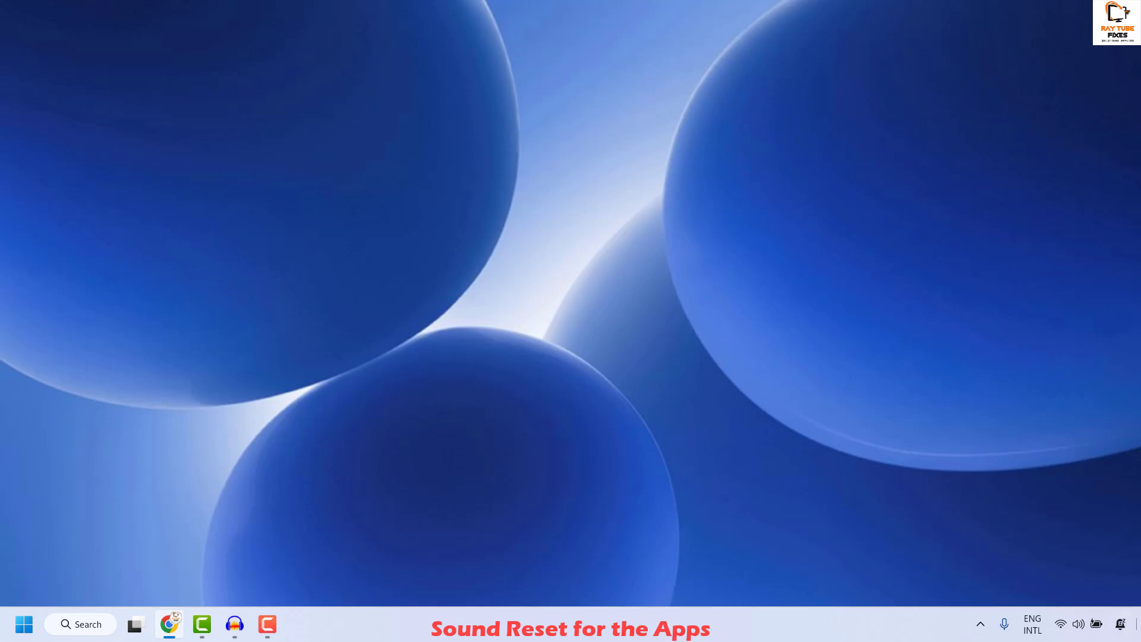
# Open Settings from the Start quick-link menu and go to System > Sound's Advanced section.
pyautogui.click(24, 627)
pyautogui.rightClick(24, 627)
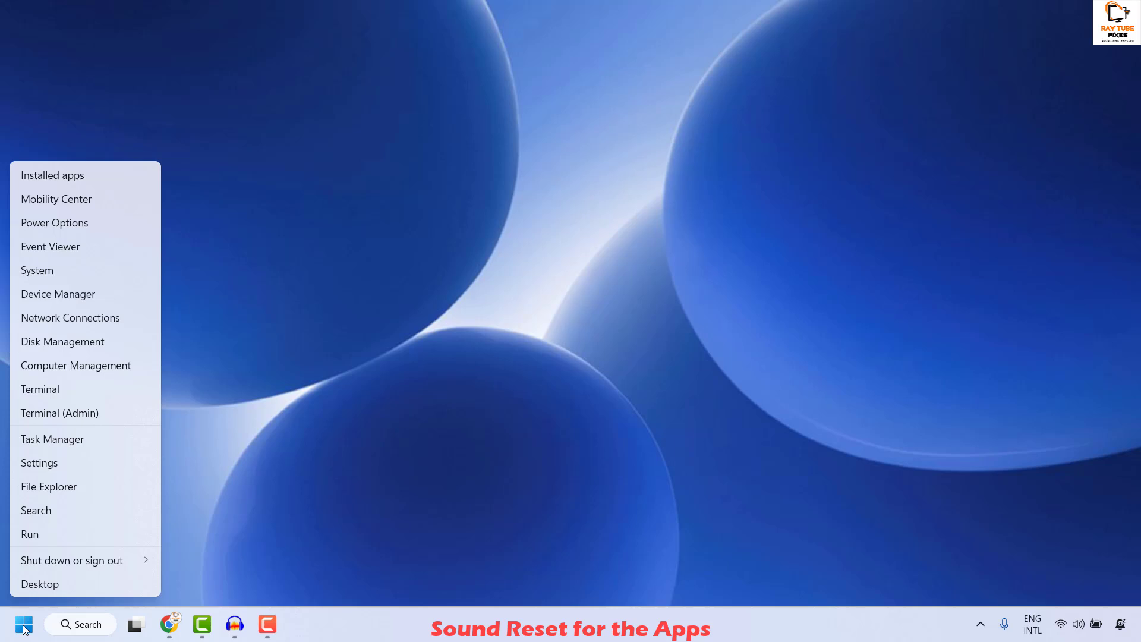
pyautogui.click(55, 459)
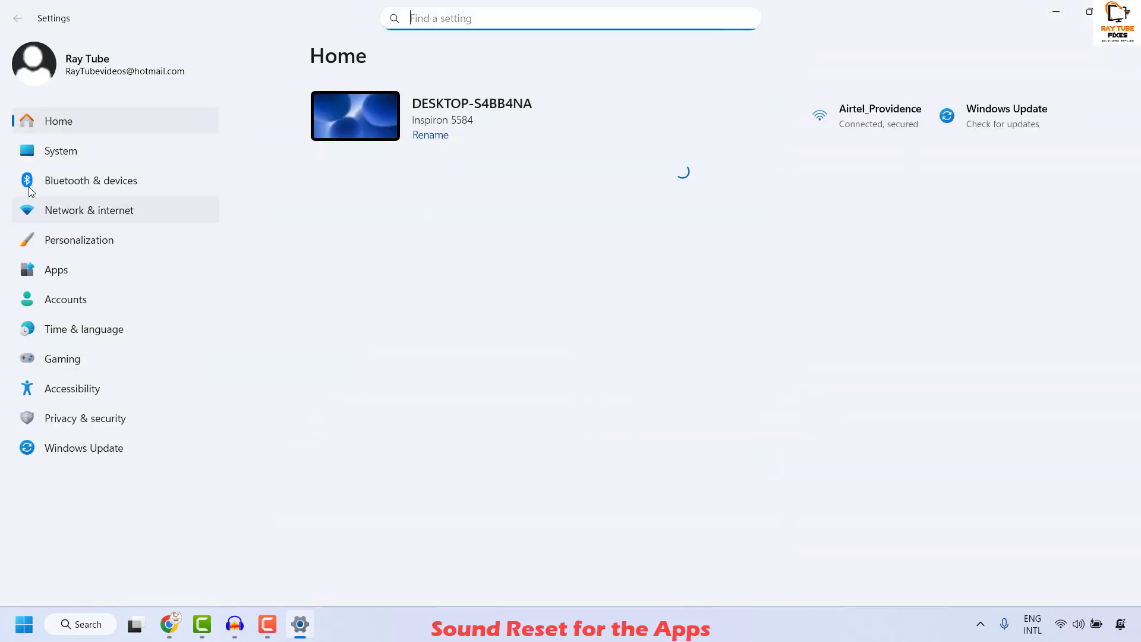
pyautogui.click(77, 142)
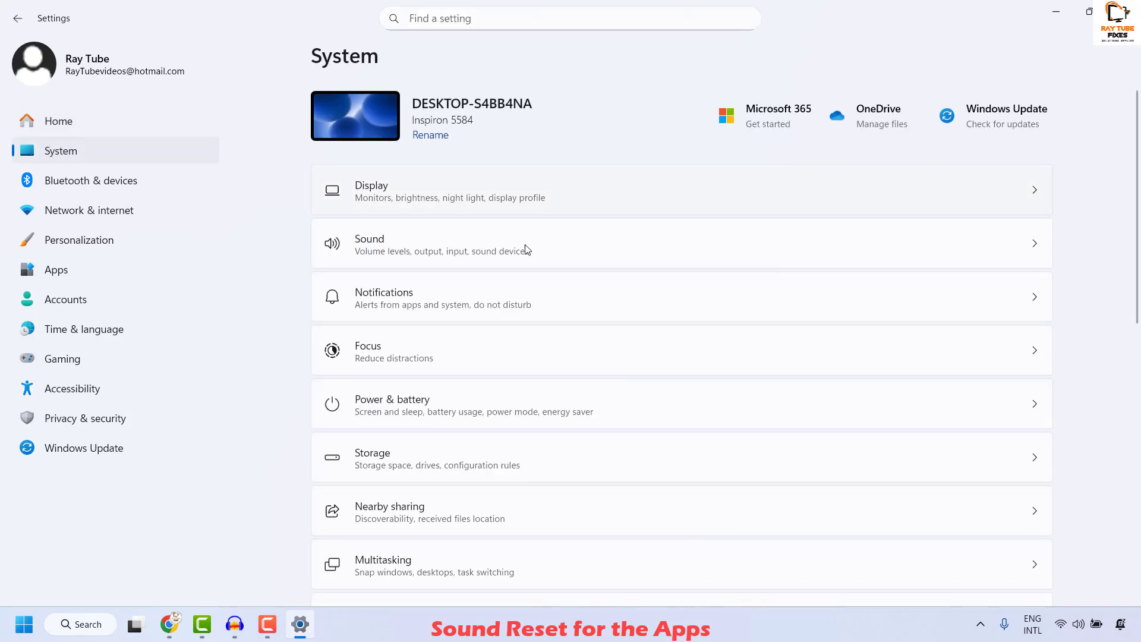
pyautogui.click(445, 248)
pyautogui.scroll(-3, 501, 314)
pyautogui.scroll(-6, 501, 315)
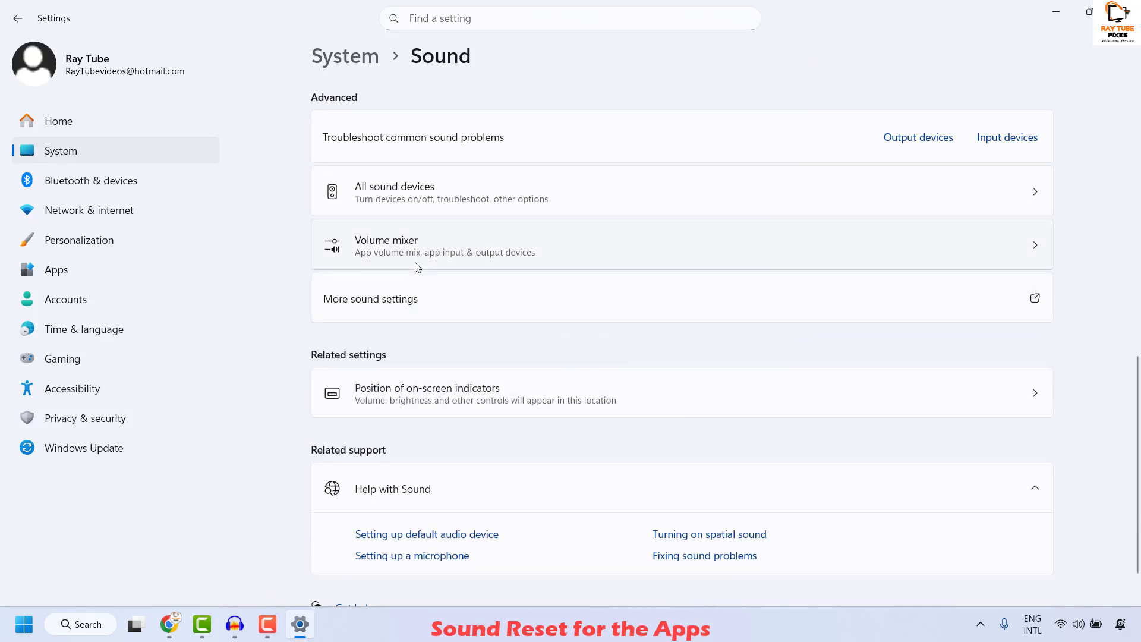
# Review per-app volumes and the Reset row in Volume mixer, then close Settings.
pyautogui.click(416, 253)
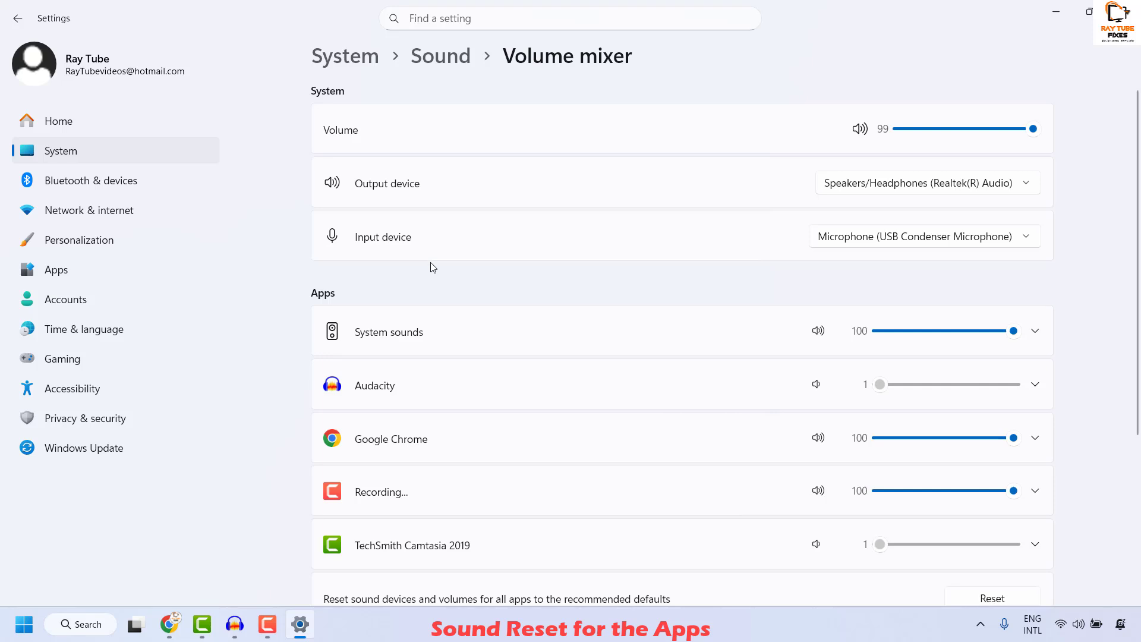
pyautogui.scroll(-4, 432, 267)
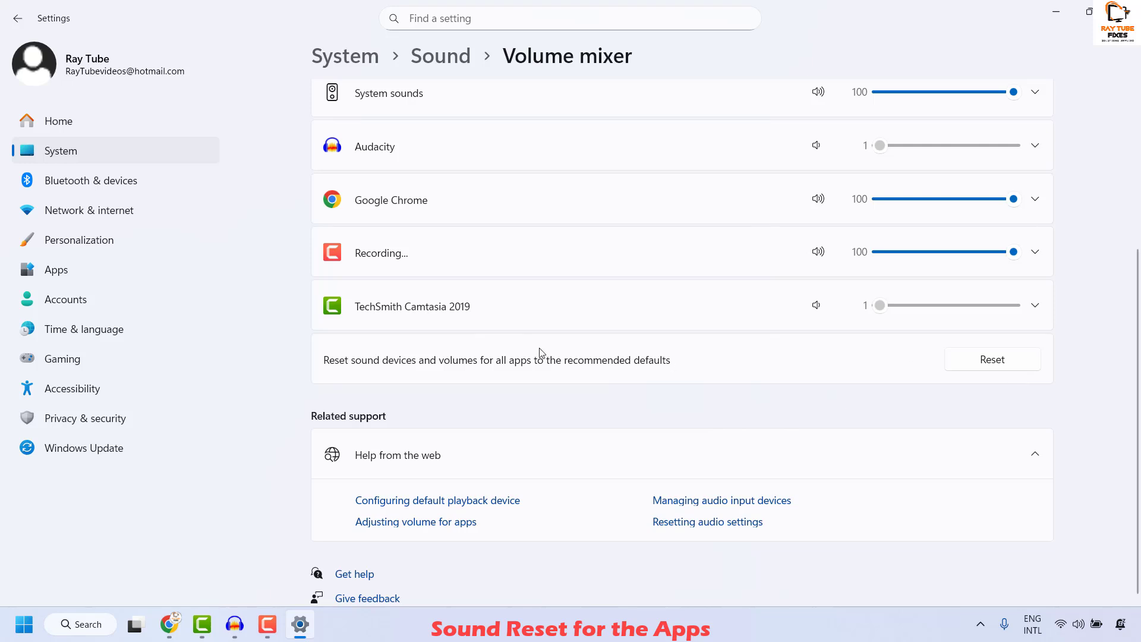
pyautogui.scroll(2, 541, 353)
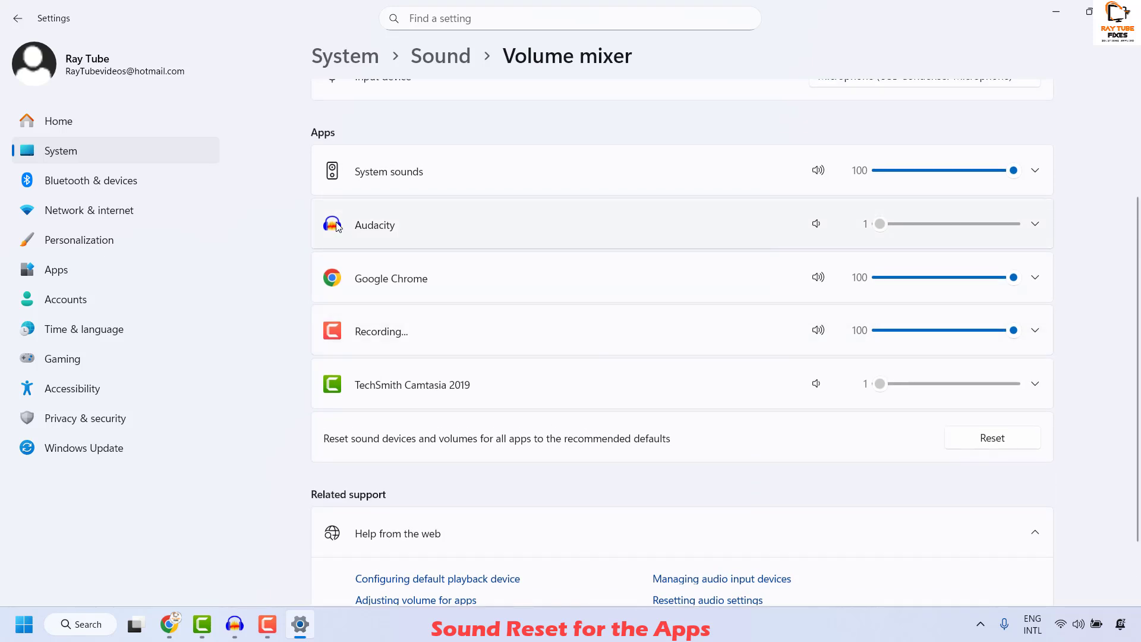
pyautogui.click(1119, 11)
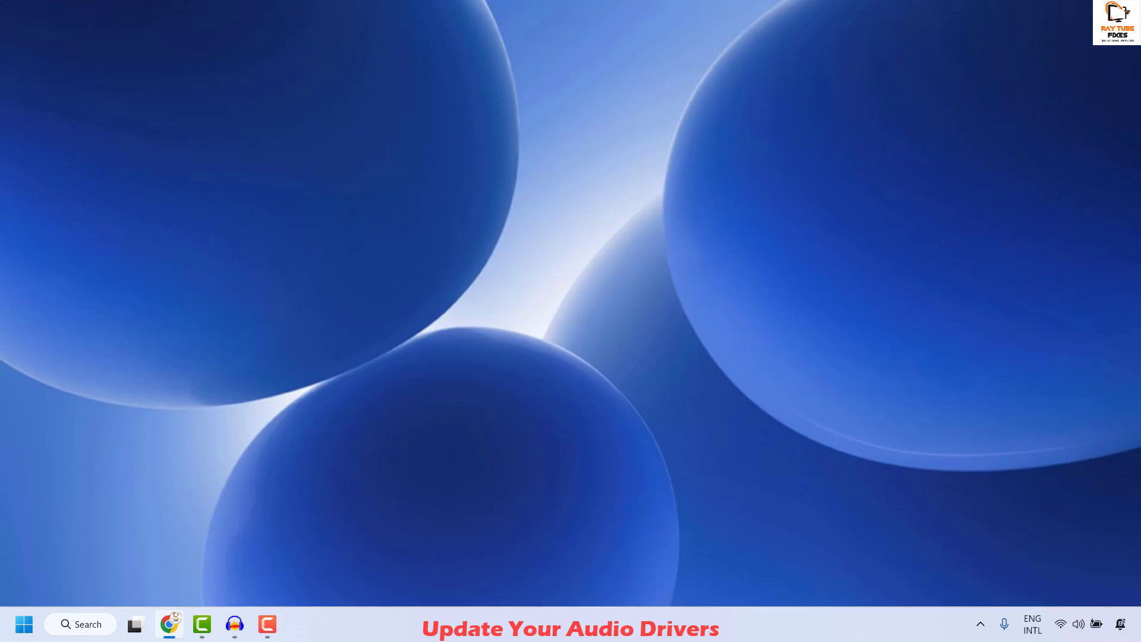
# Open Device Manager, reposition its window, and expand Sound, video and game controllers.
pyautogui.rightClick(29, 633)
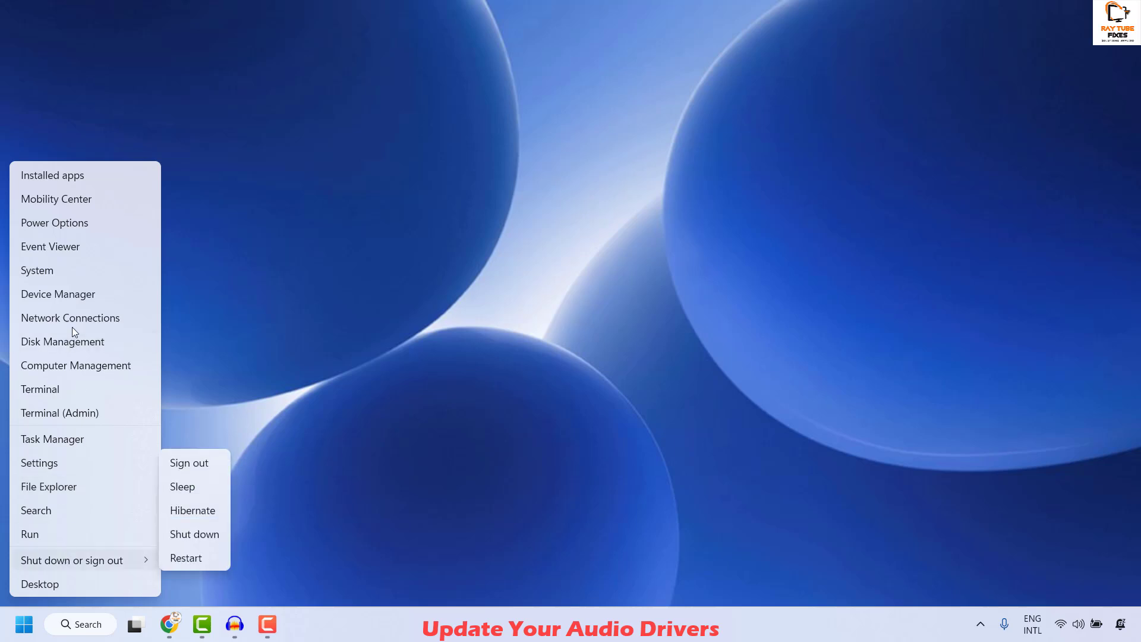
pyautogui.click(69, 300)
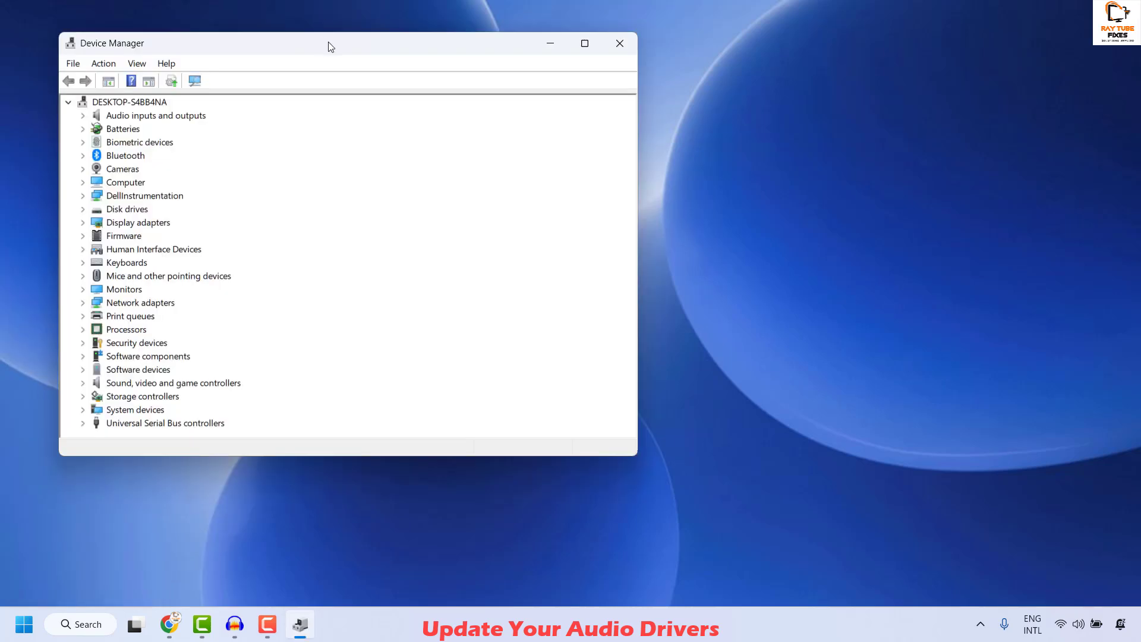
pyautogui.moveTo(326, 44); pyautogui.dragTo(420, 57)
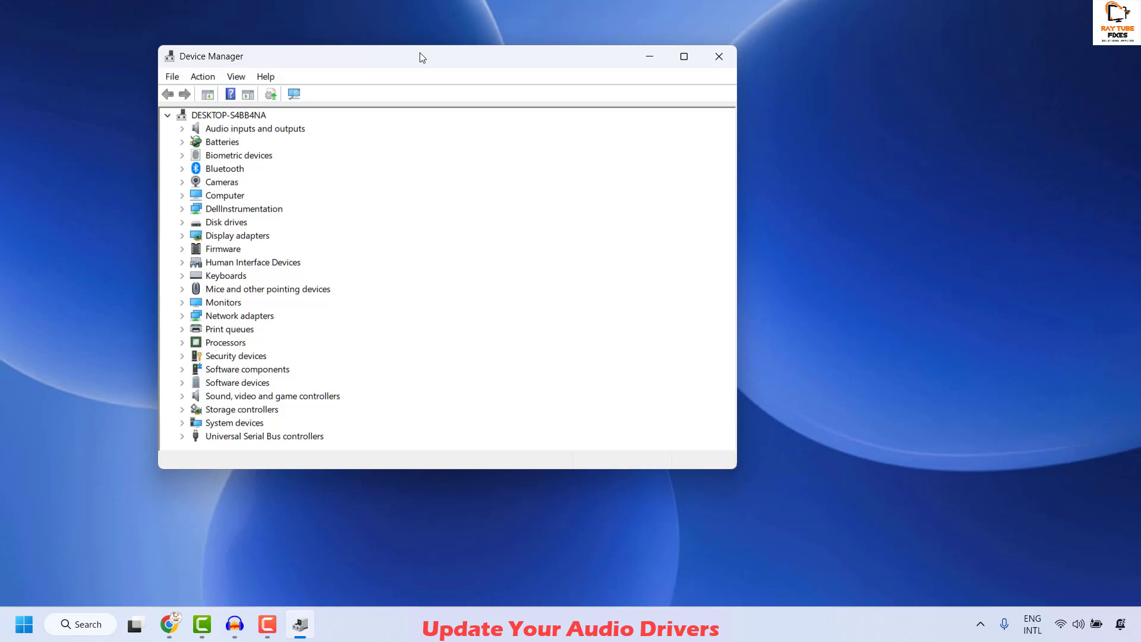
pyautogui.click(182, 396)
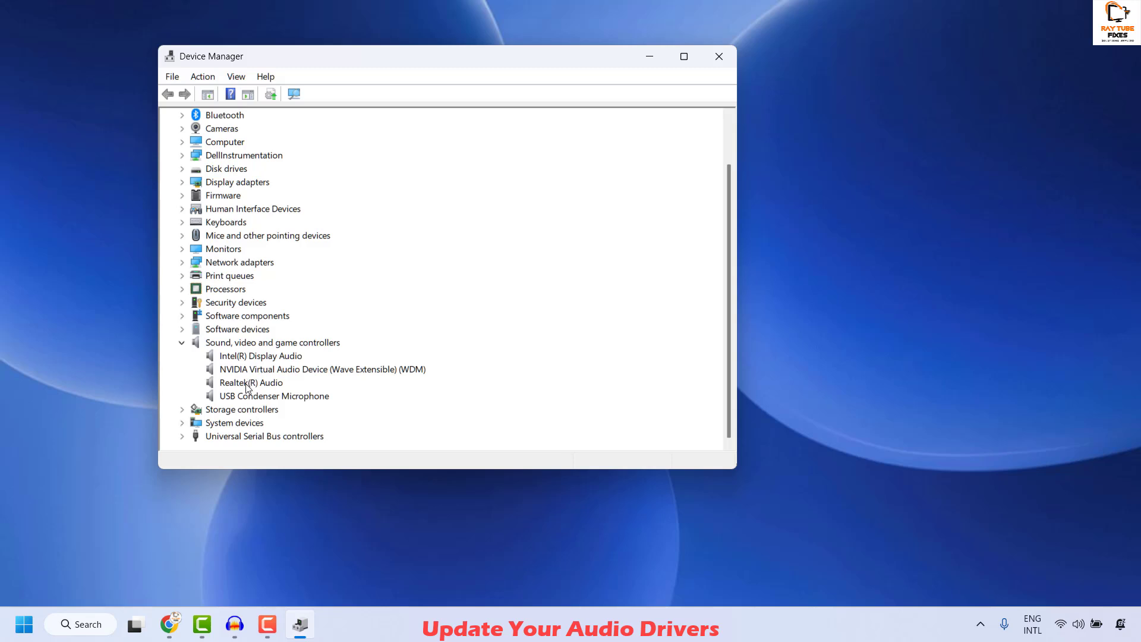
# Search automatically for a newer Realtek(R) Audio driver and close the 'best drivers installed' result.
pyautogui.click(247, 387)
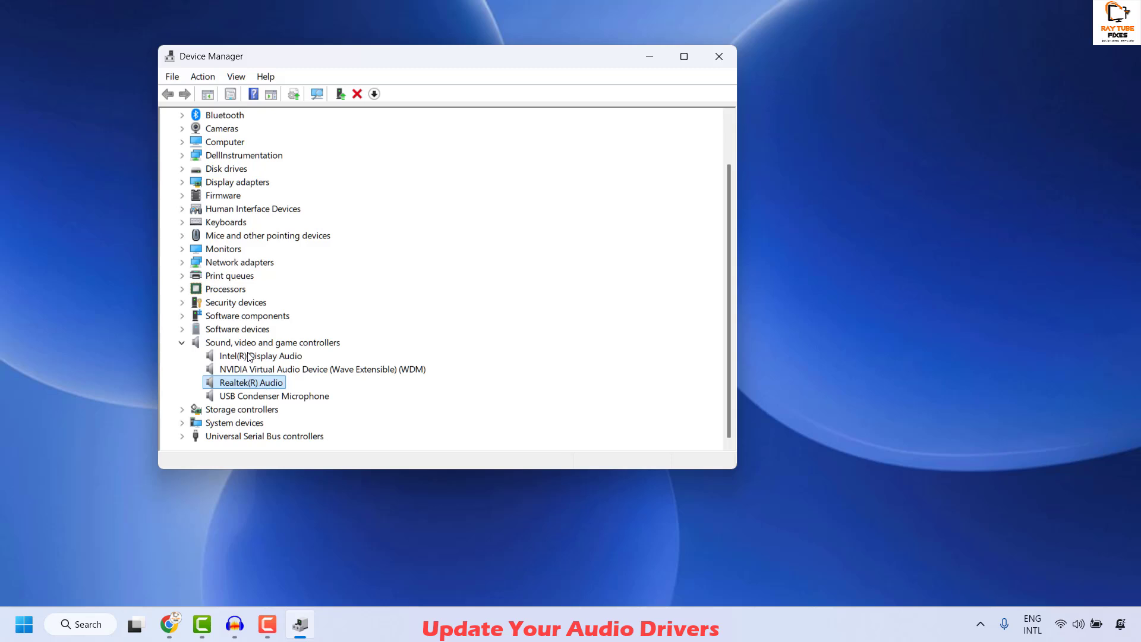
pyautogui.rightClick(270, 387)
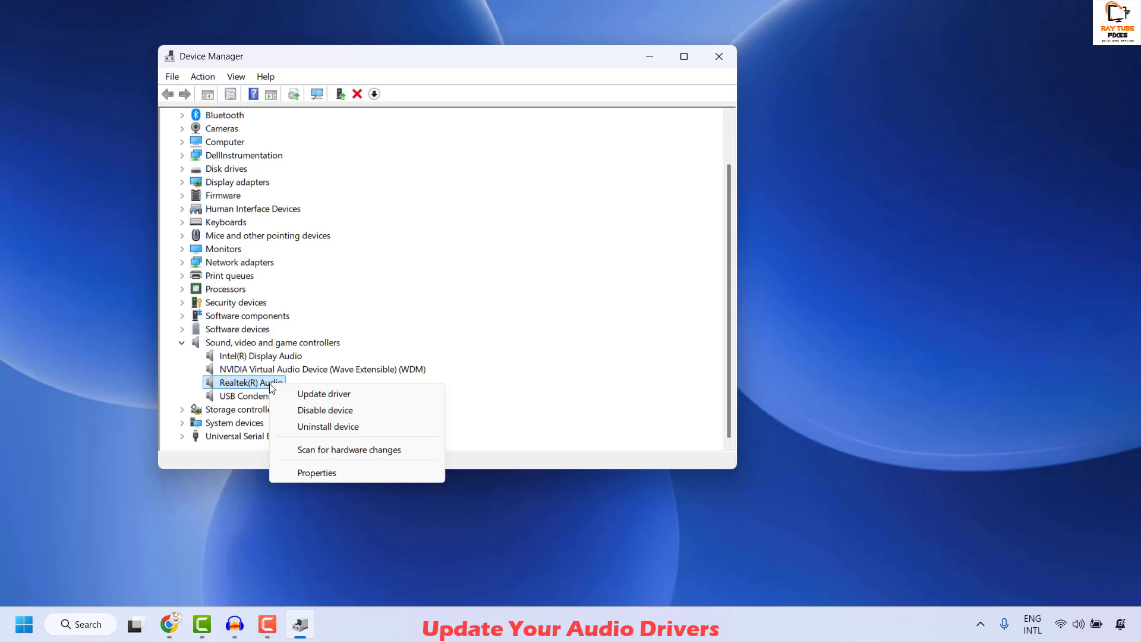
pyautogui.click(326, 397)
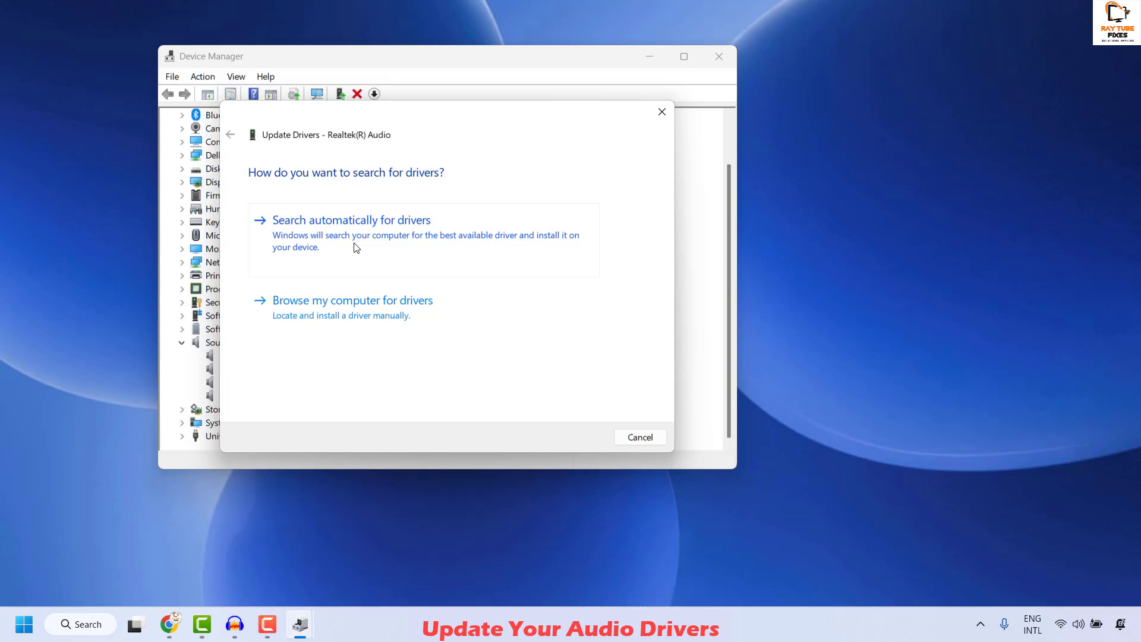
pyautogui.click(355, 245)
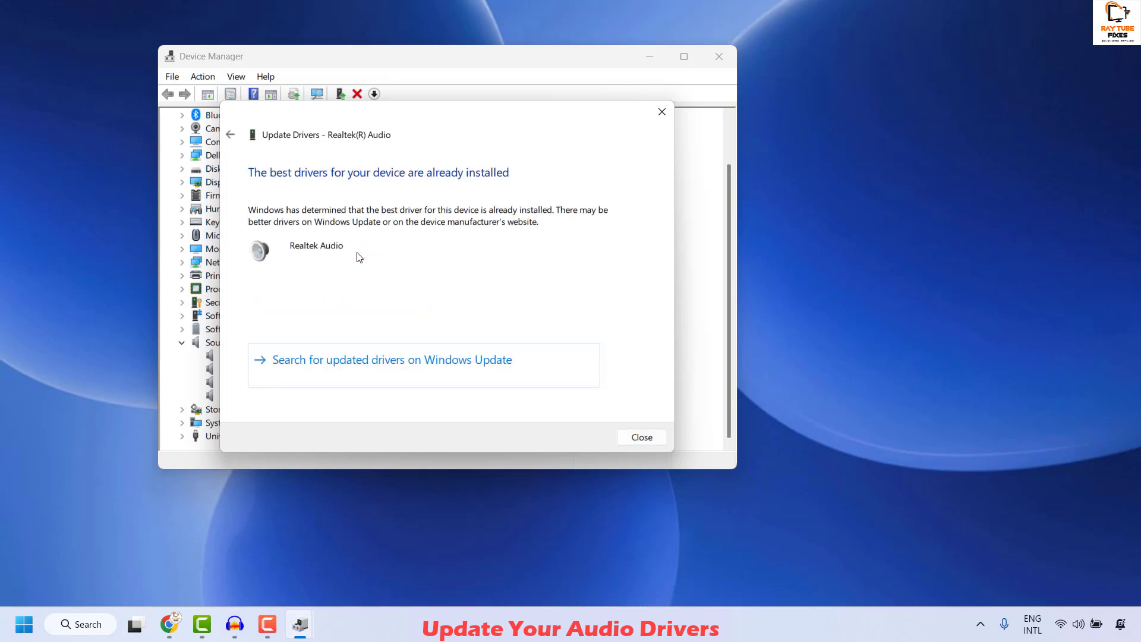
pyautogui.click(643, 438)
# Auto-search for an updated Intel(R) Display Audio driver, then close Device Manager.
pyautogui.rightClick(272, 357)
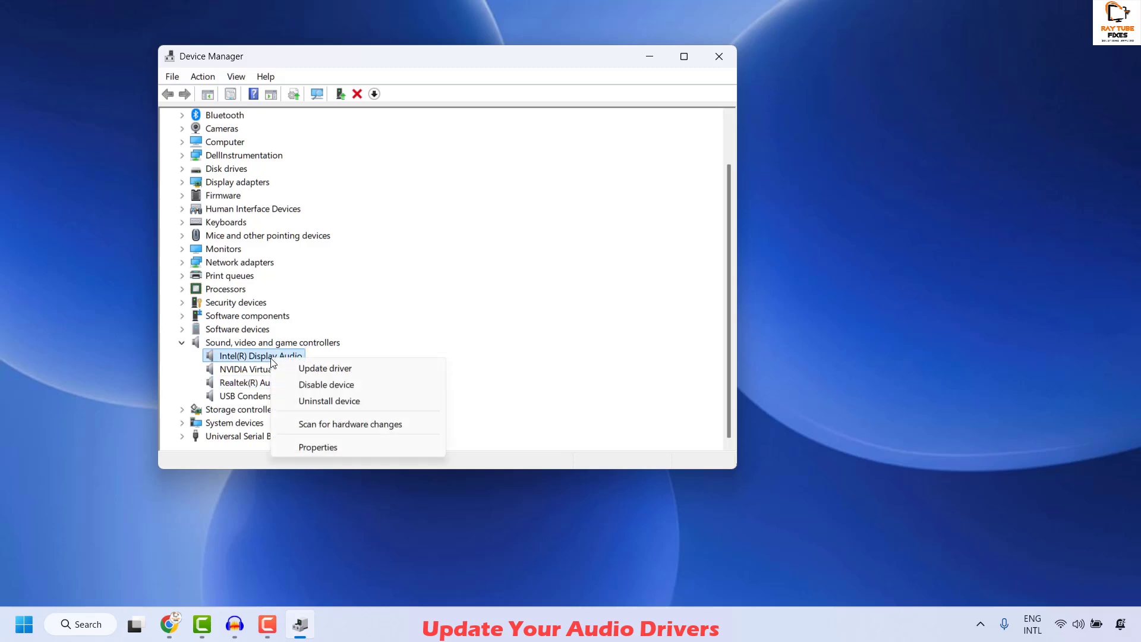
pyautogui.click(335, 370)
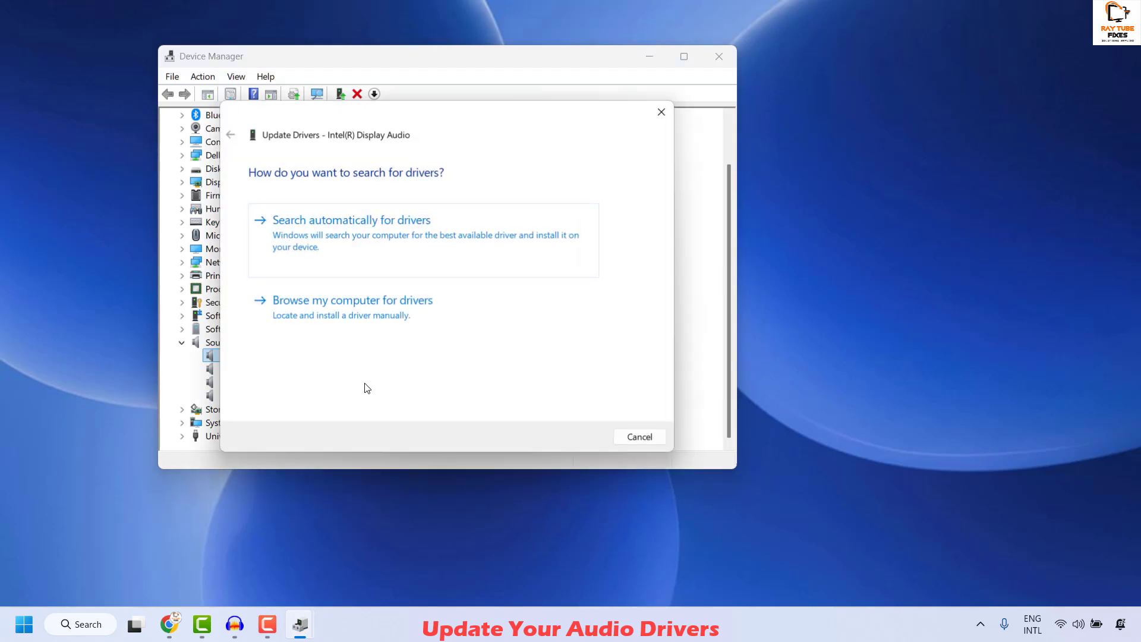
pyautogui.click(309, 228)
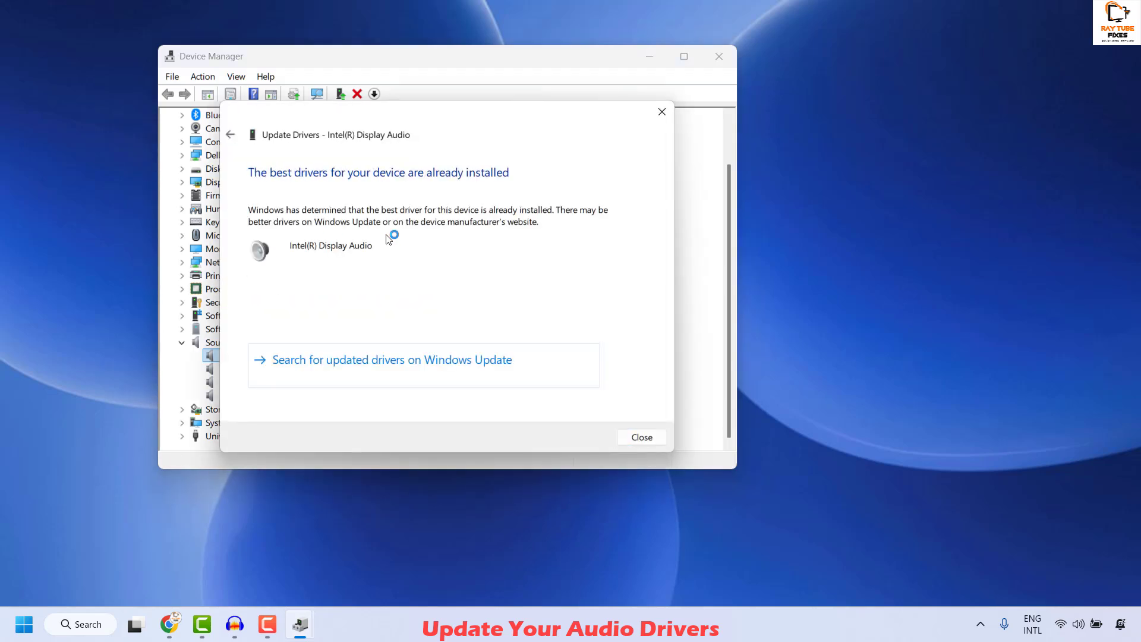
pyautogui.click(645, 440)
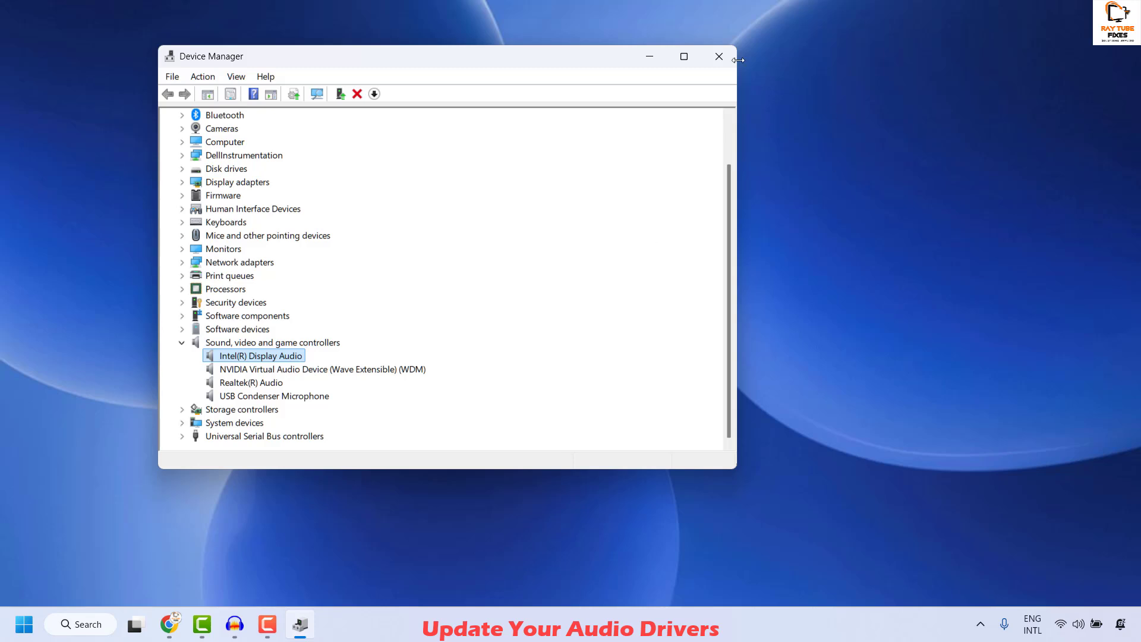
pyautogui.click(719, 56)
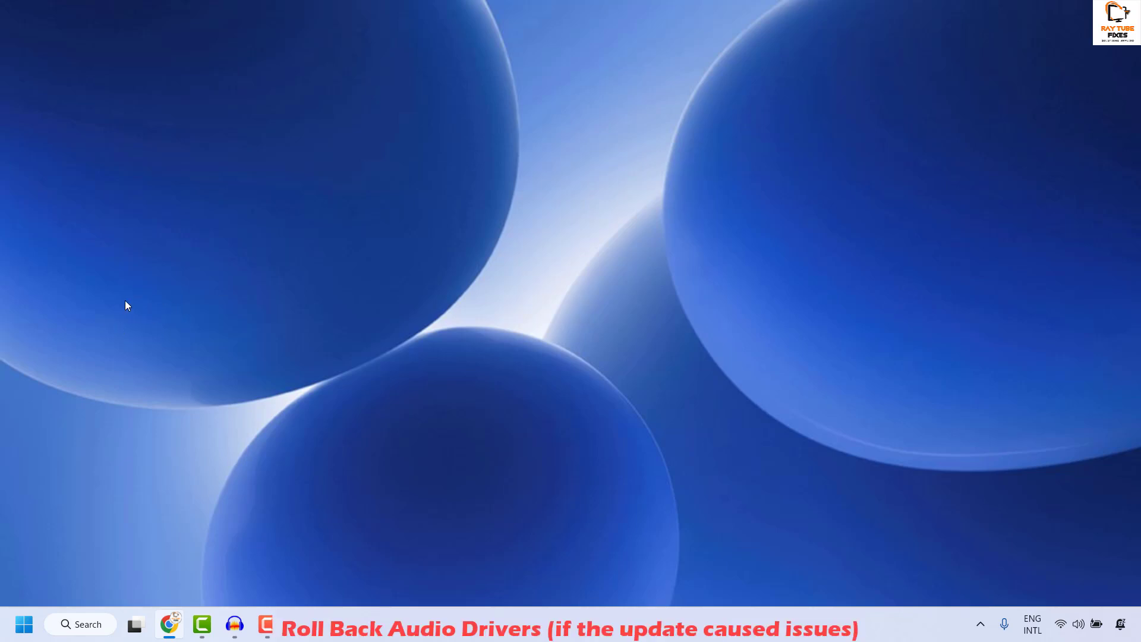
# Reopen Device Manager and open Realtek(R) Audio properties under Sound, video and game controllers.
pyautogui.rightClick(28, 627)
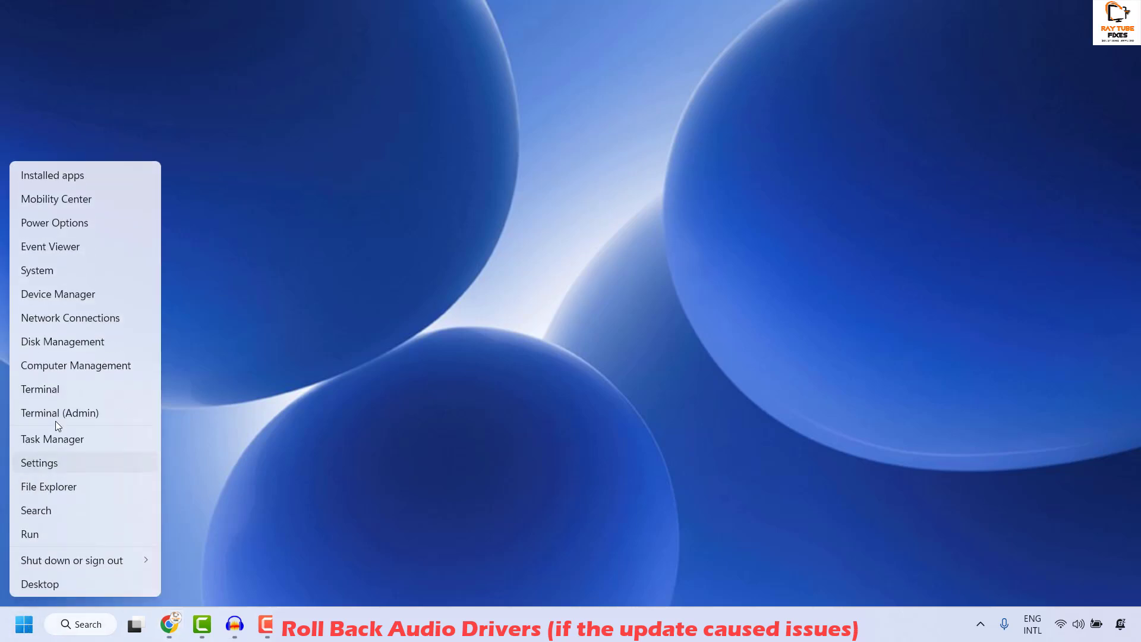
pyautogui.click(38, 295)
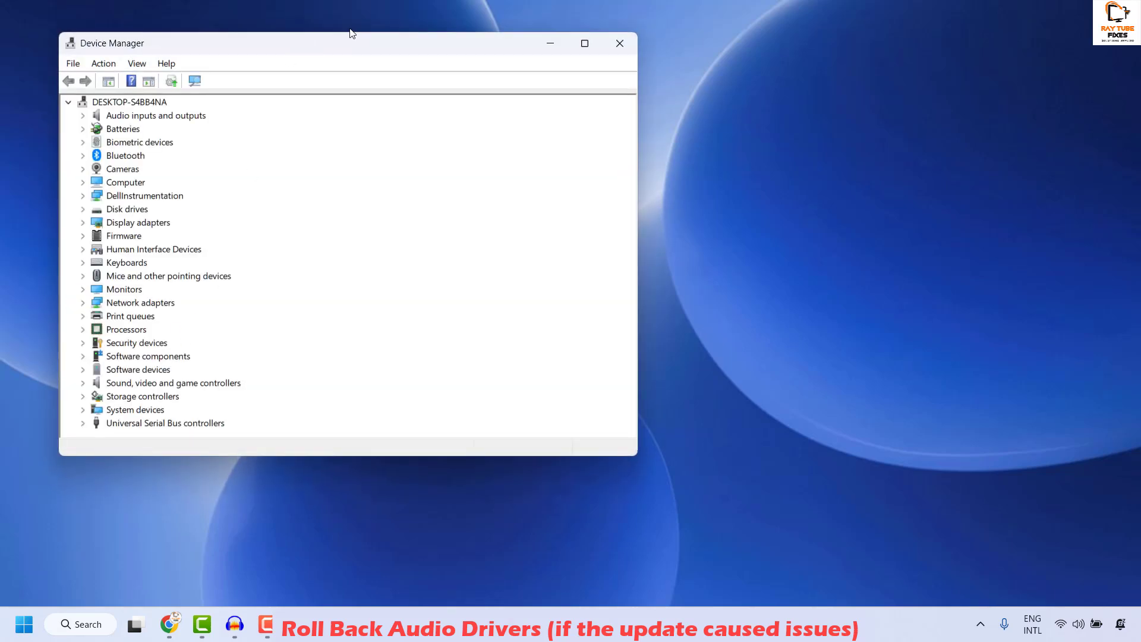
pyautogui.moveTo(349, 41); pyautogui.dragTo(568, 27)
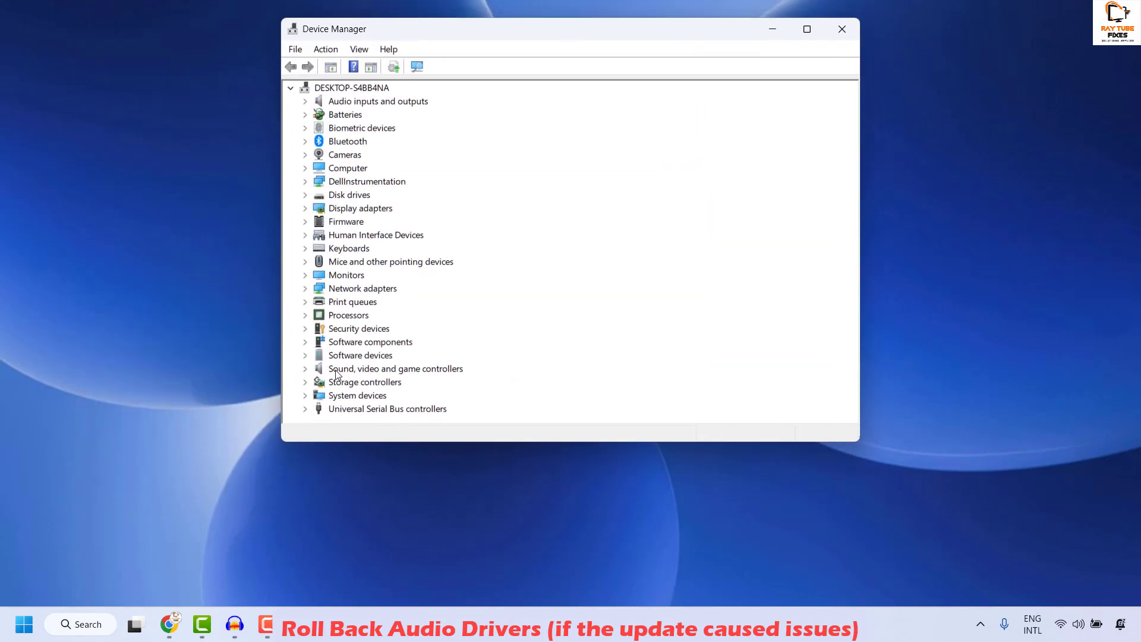
pyautogui.click(305, 369)
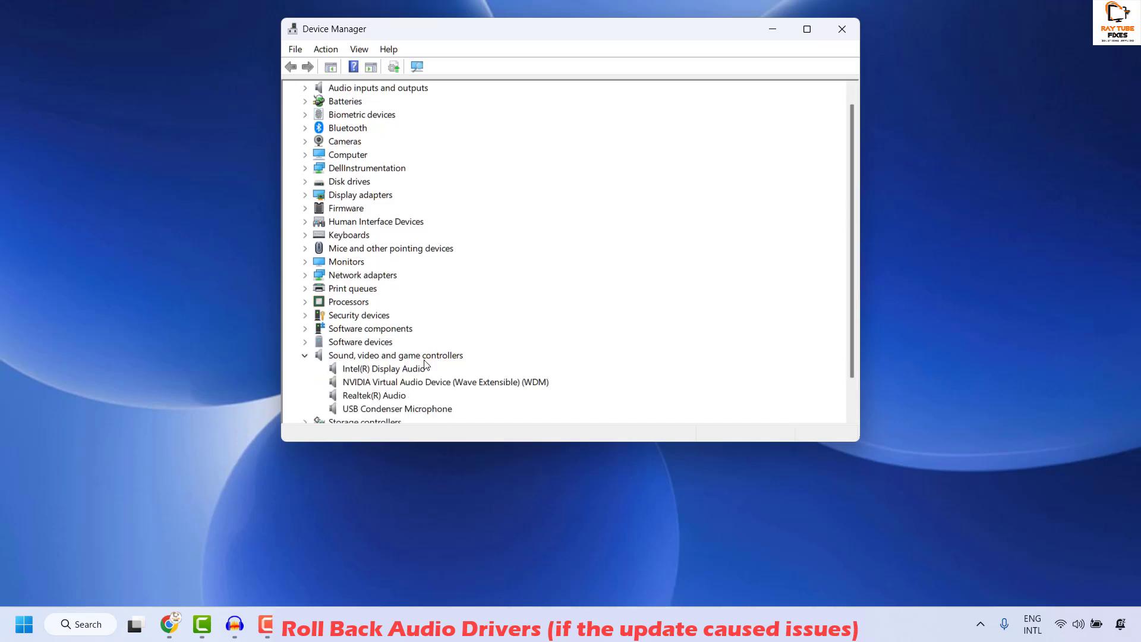
pyautogui.scroll(-1, 425, 364)
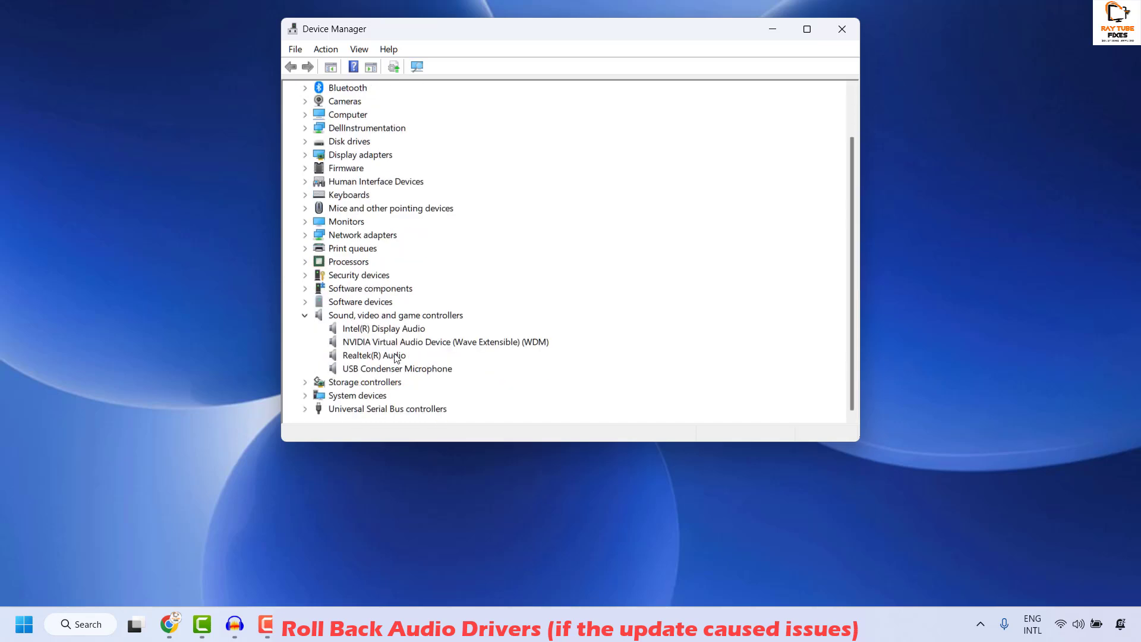
pyautogui.rightClick(364, 355)
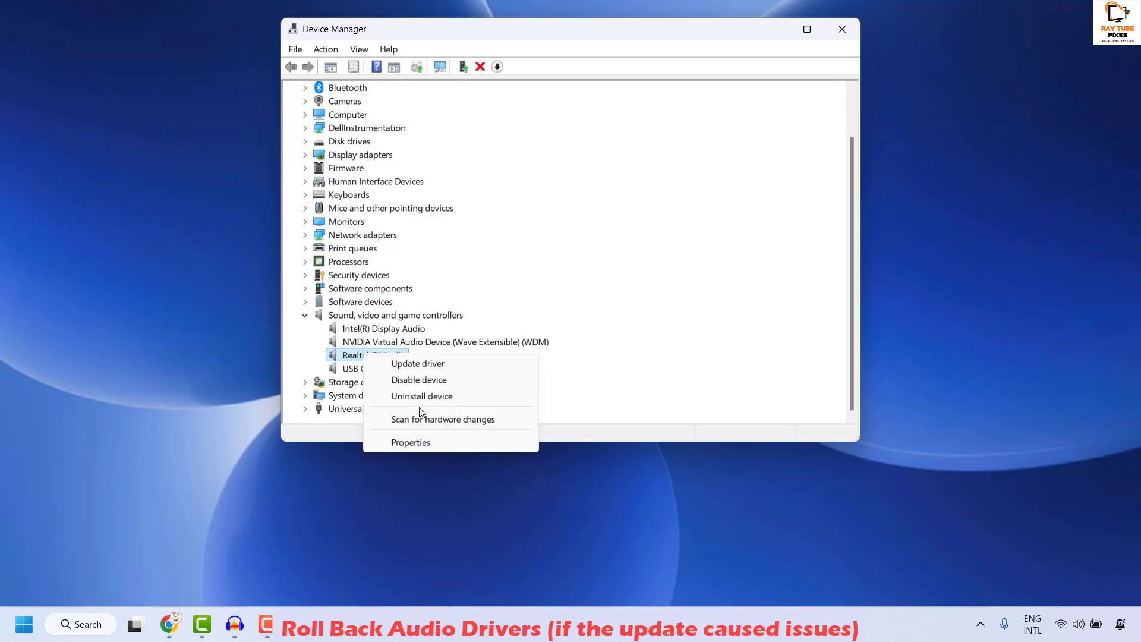
pyautogui.click(411, 443)
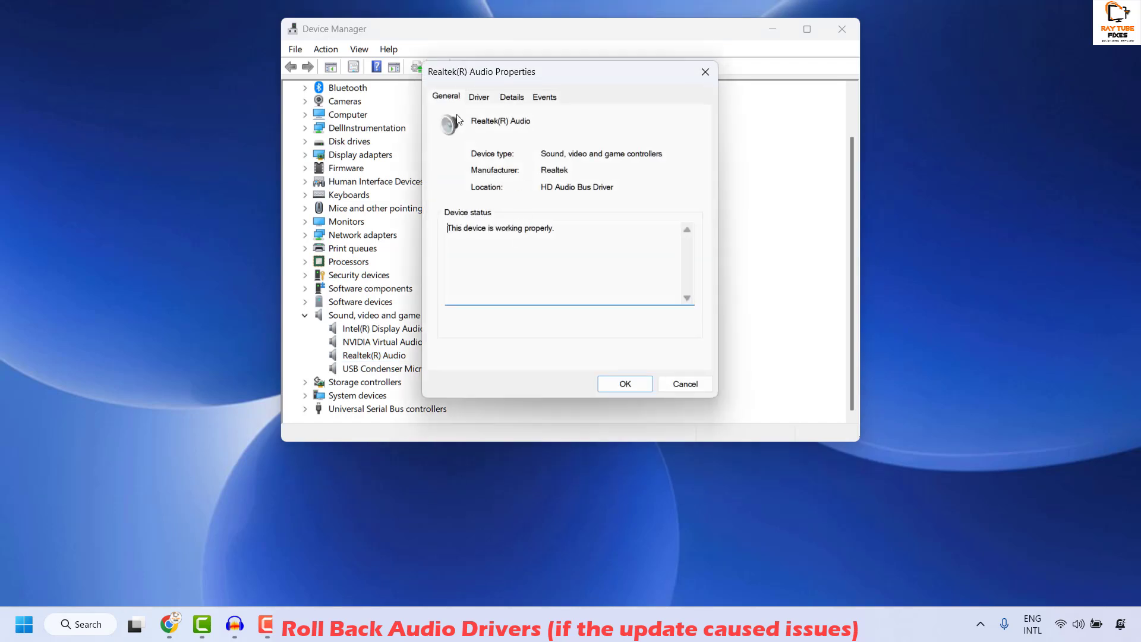
# Check the Realtek(R) Audio driver 6.0.9228.1 shows Roll Back greyed out, then cancel.
pyautogui.click(486, 105)
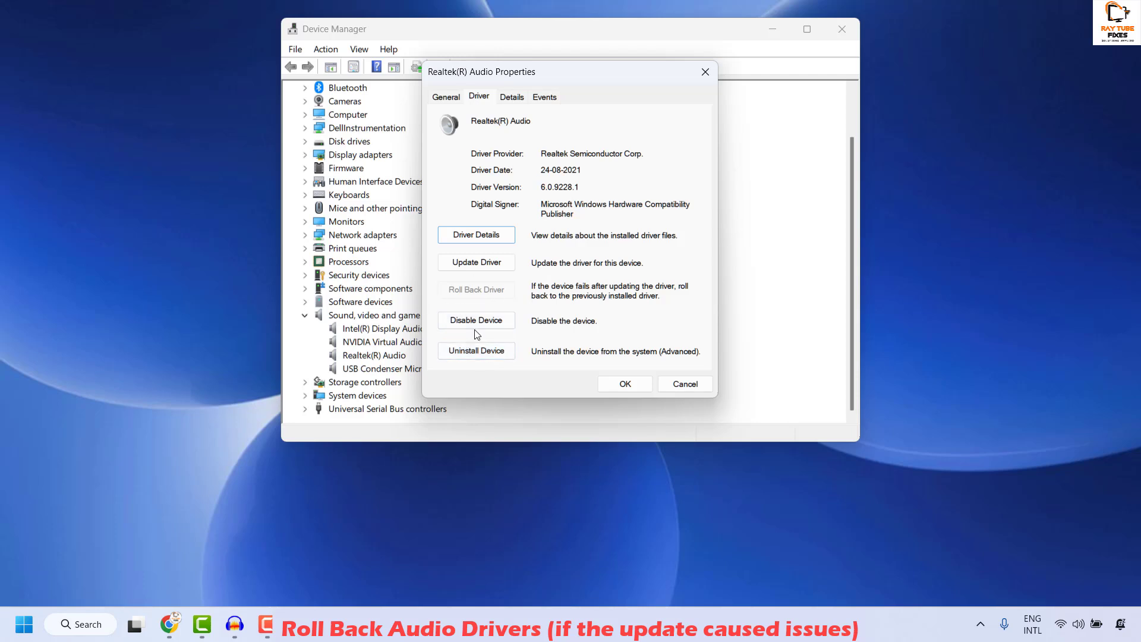
pyautogui.click(679, 387)
# Confirm Intel(R) Display Audio driver 10.27.0.11 has no rollback available, then close Device Manager.
pyautogui.click(369, 332)
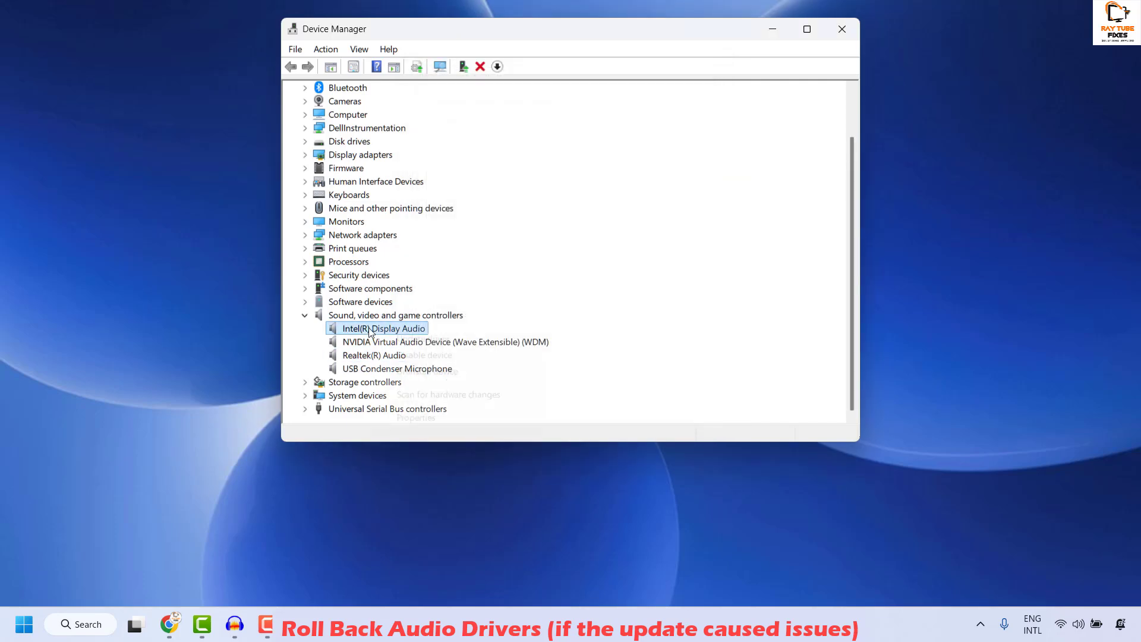
pyautogui.rightClick(369, 332)
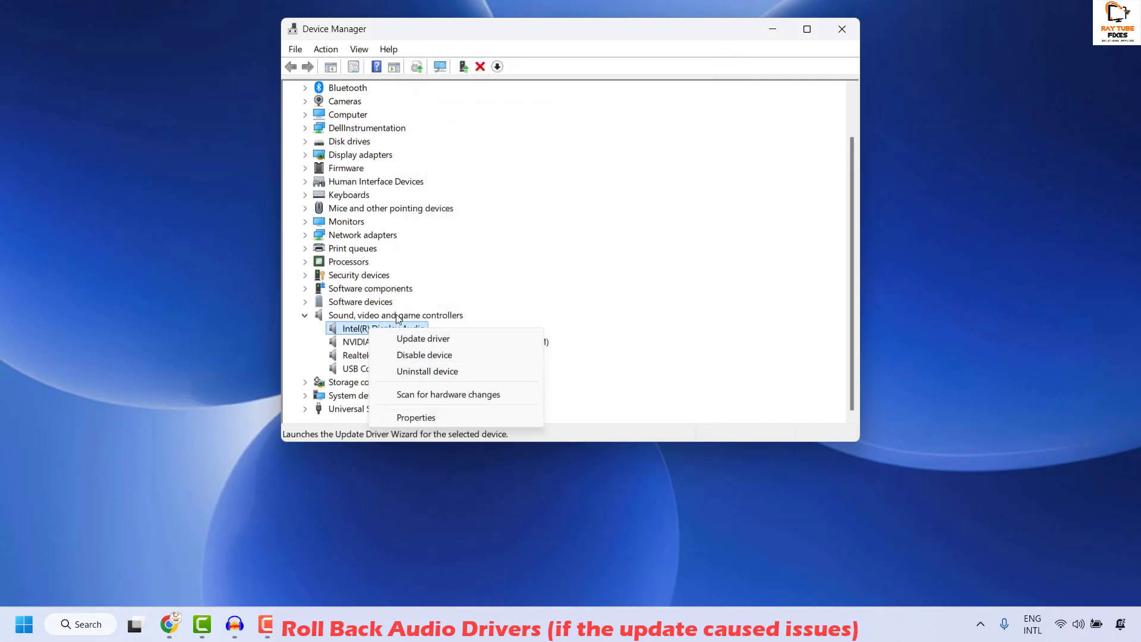
pyautogui.click(440, 419)
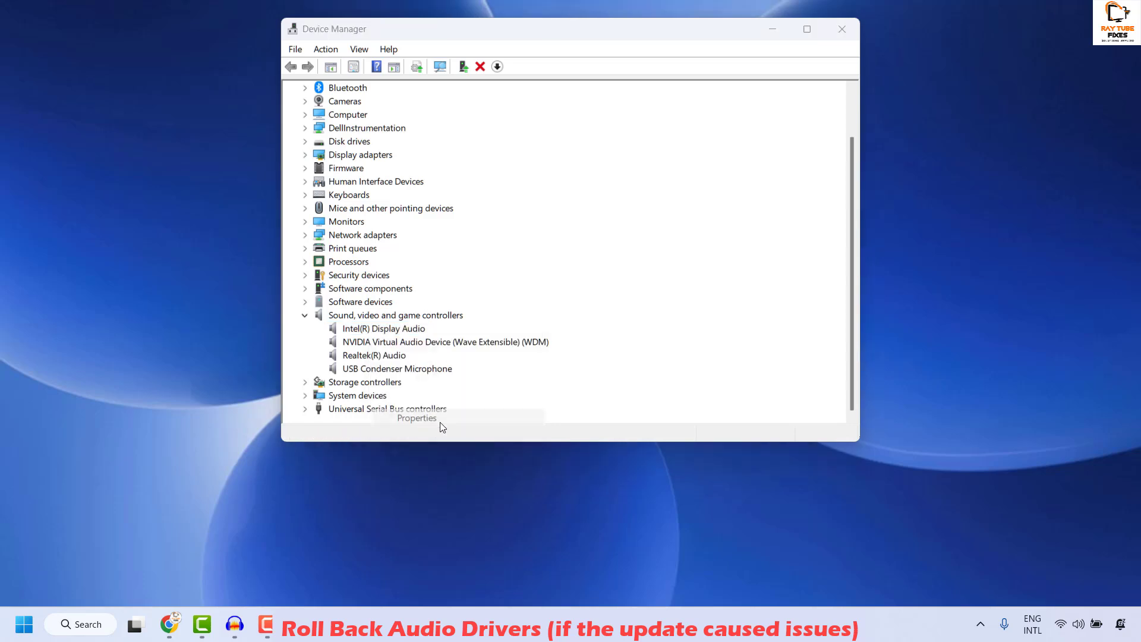
pyautogui.click(479, 98)
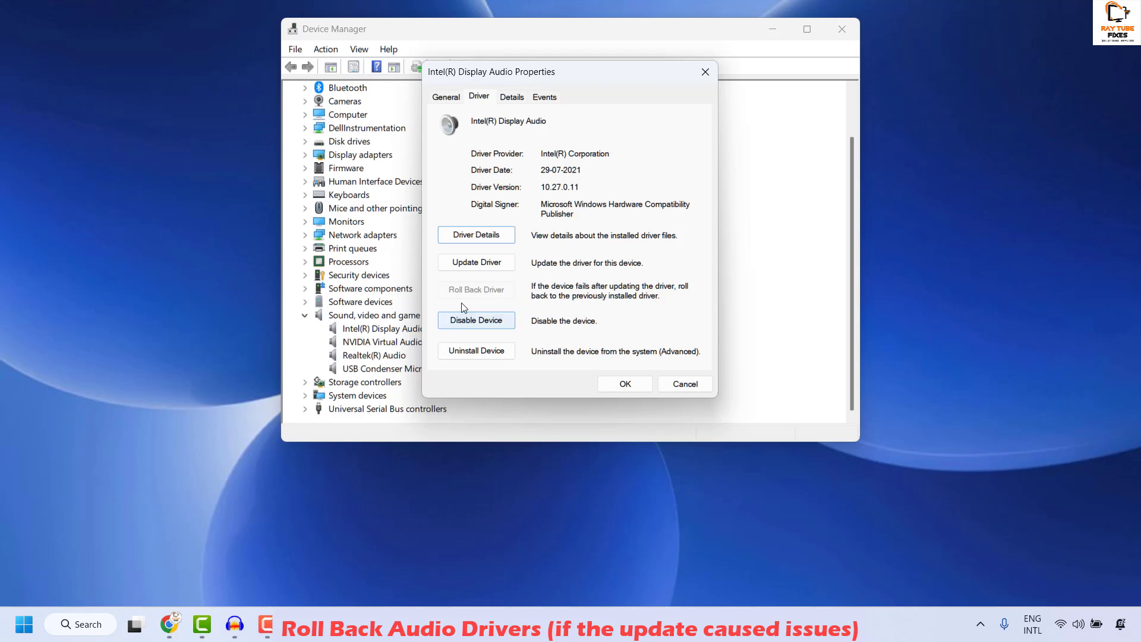
pyautogui.click(685, 383)
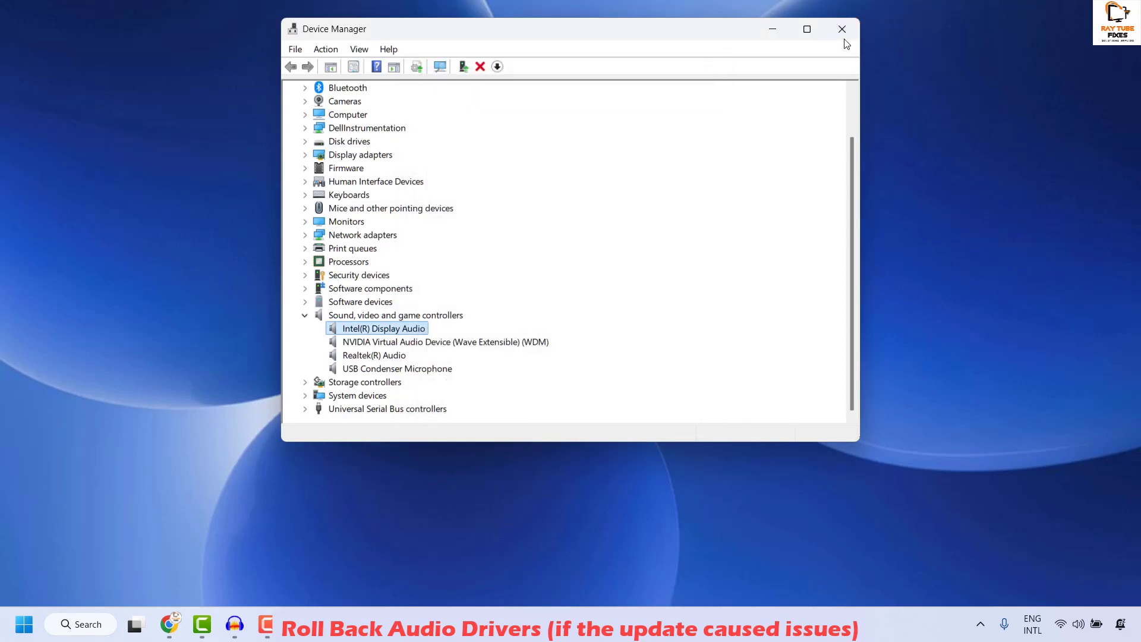
pyautogui.click(842, 28)
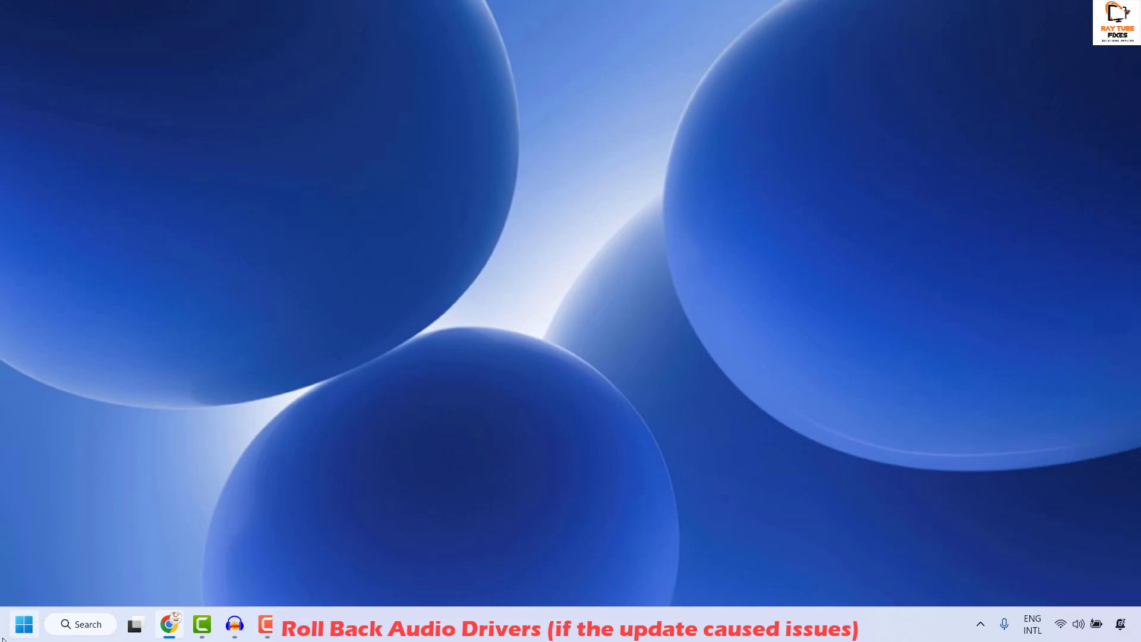
# Reopen Device Manager and scan Sound, video and game controllers for hardware changes.
pyautogui.rightClick(29, 636)
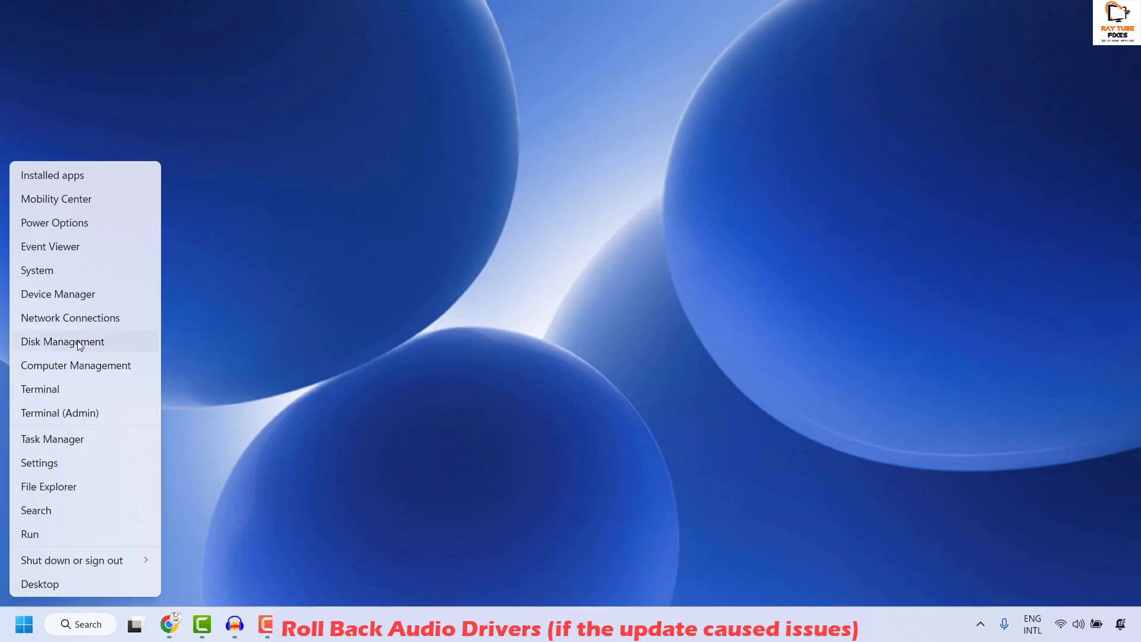
pyautogui.click(81, 291)
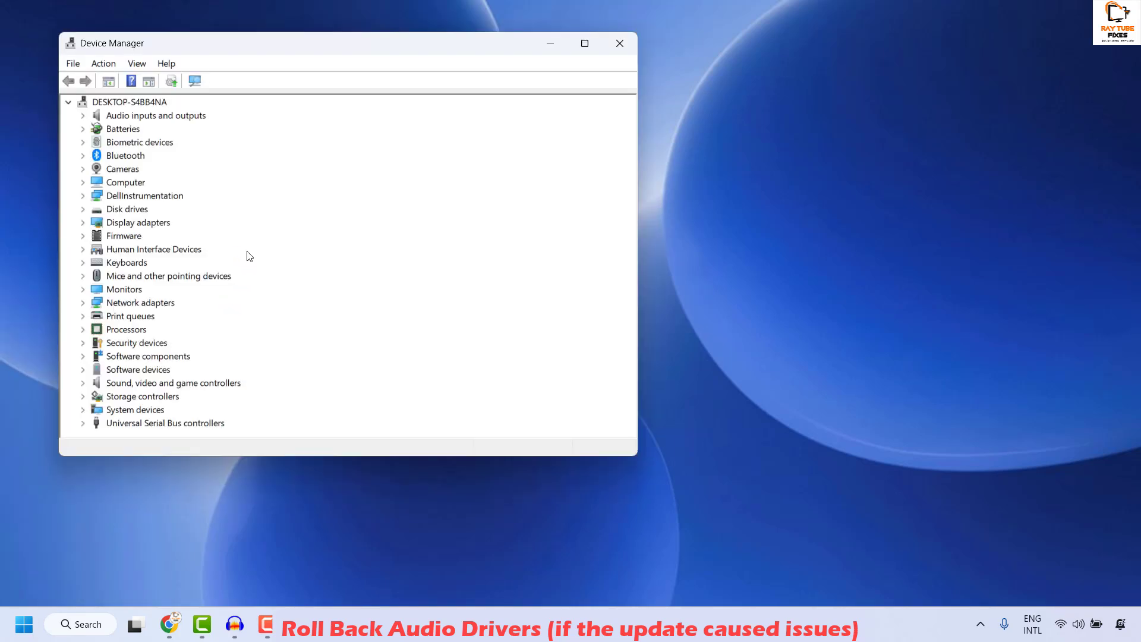
pyautogui.moveTo(429, 37); pyautogui.dragTo(757, 31)
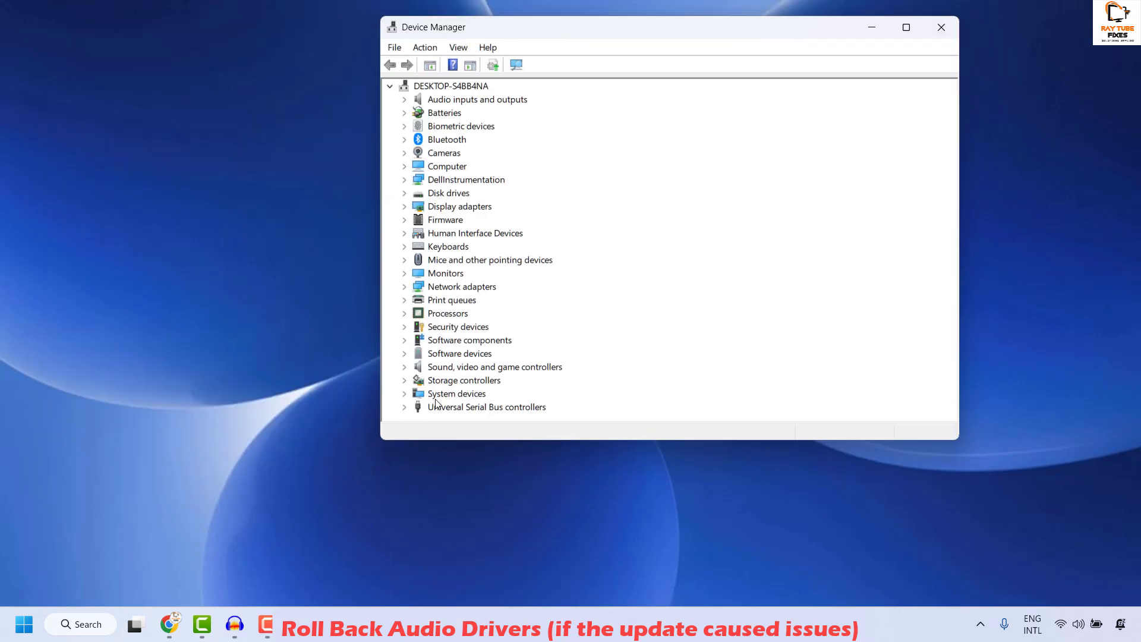
pyautogui.doubleClick(421, 369)
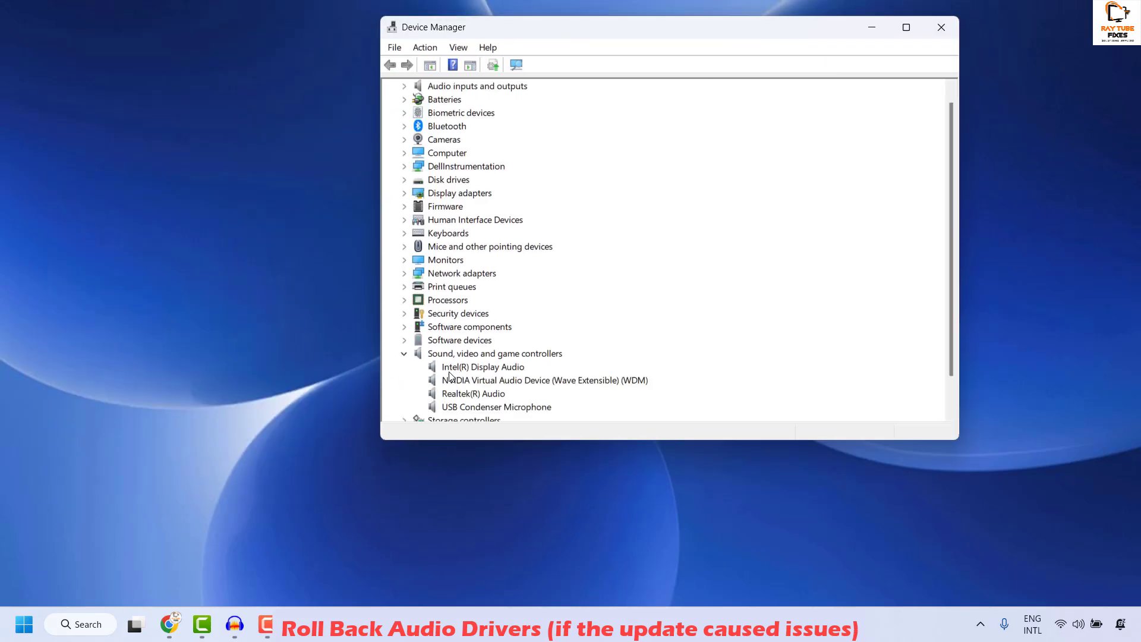
pyautogui.rightClick(467, 353)
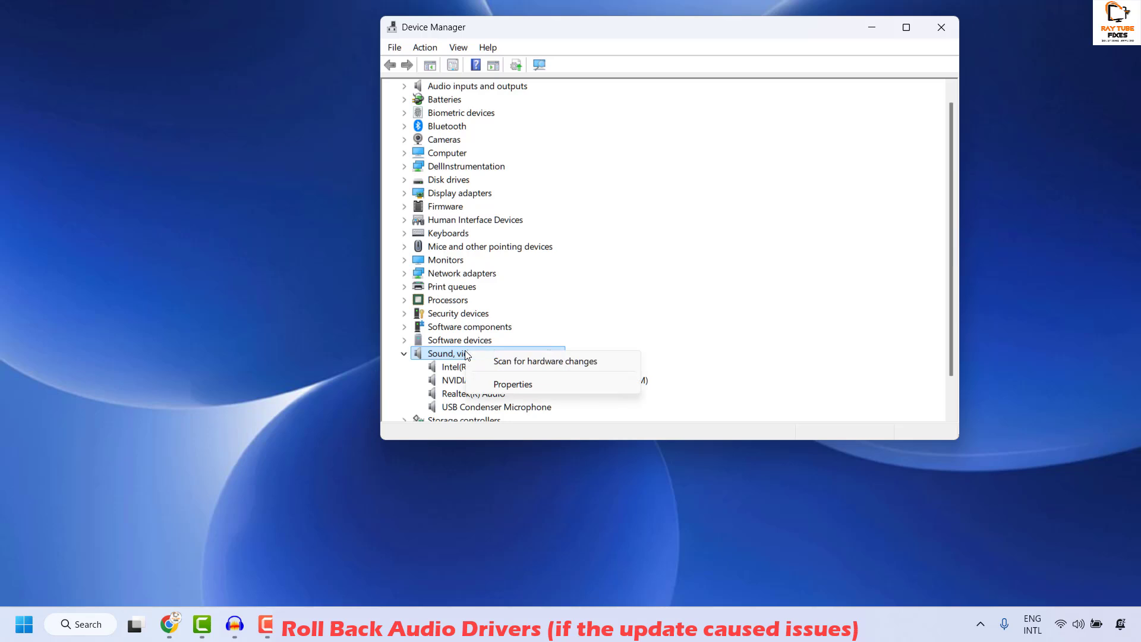
pyautogui.click(542, 362)
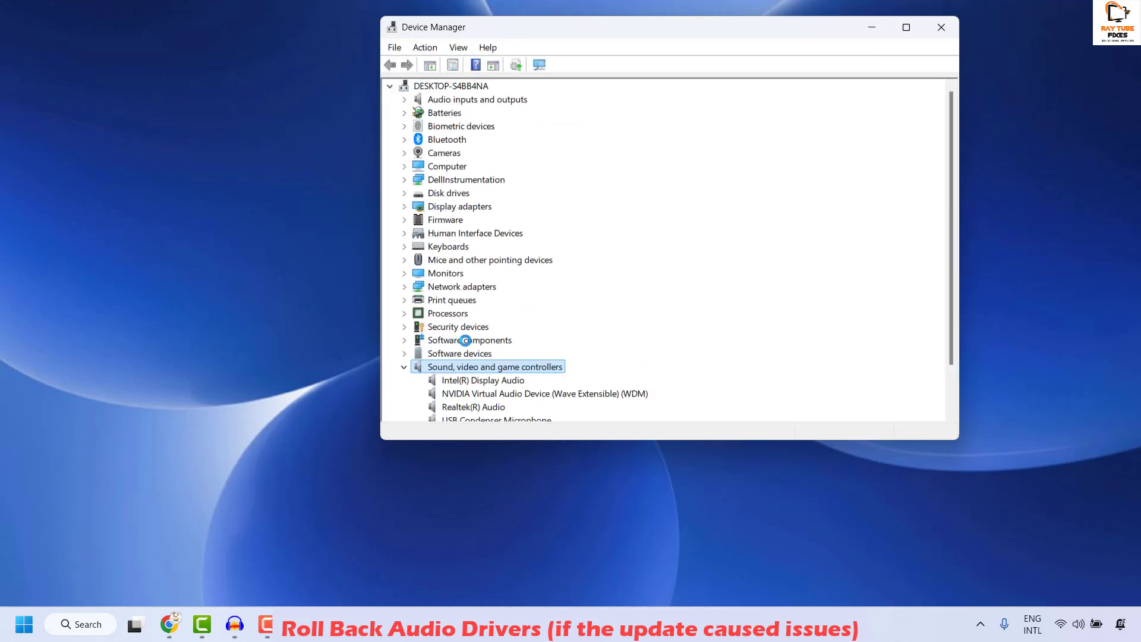
# Bring up Intel(R) Display Audio's actions without choosing any, then close Device Manager.
pyautogui.rightClick(463, 382)
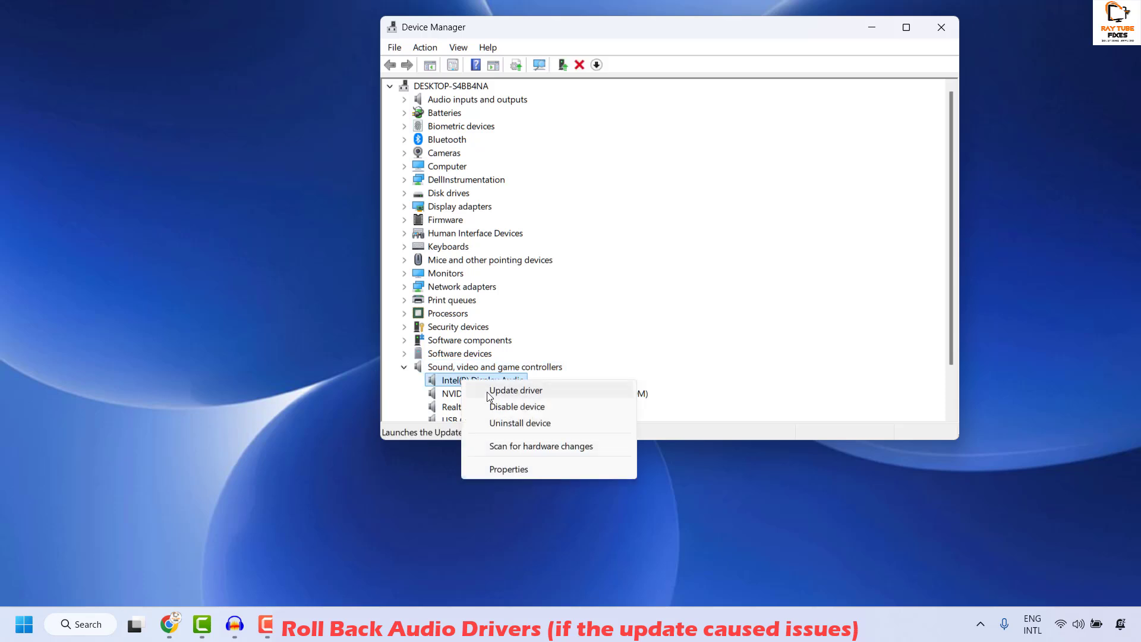
pyautogui.click(613, 279)
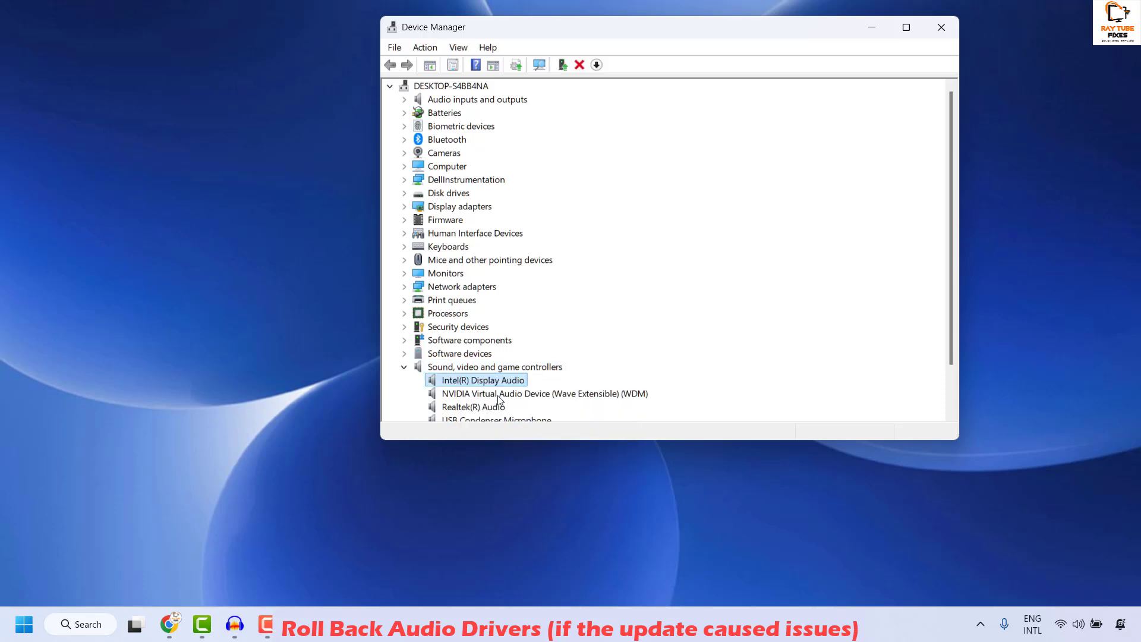
pyautogui.rightClick(476, 384)
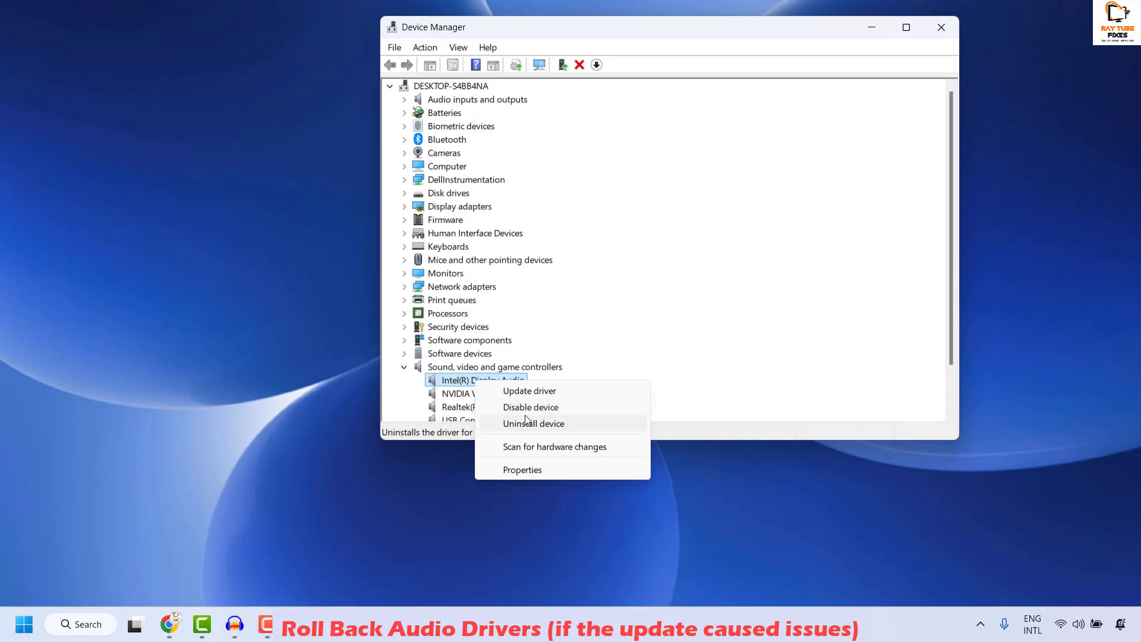
pyautogui.click(458, 394)
pyautogui.scroll(-1, 463, 373)
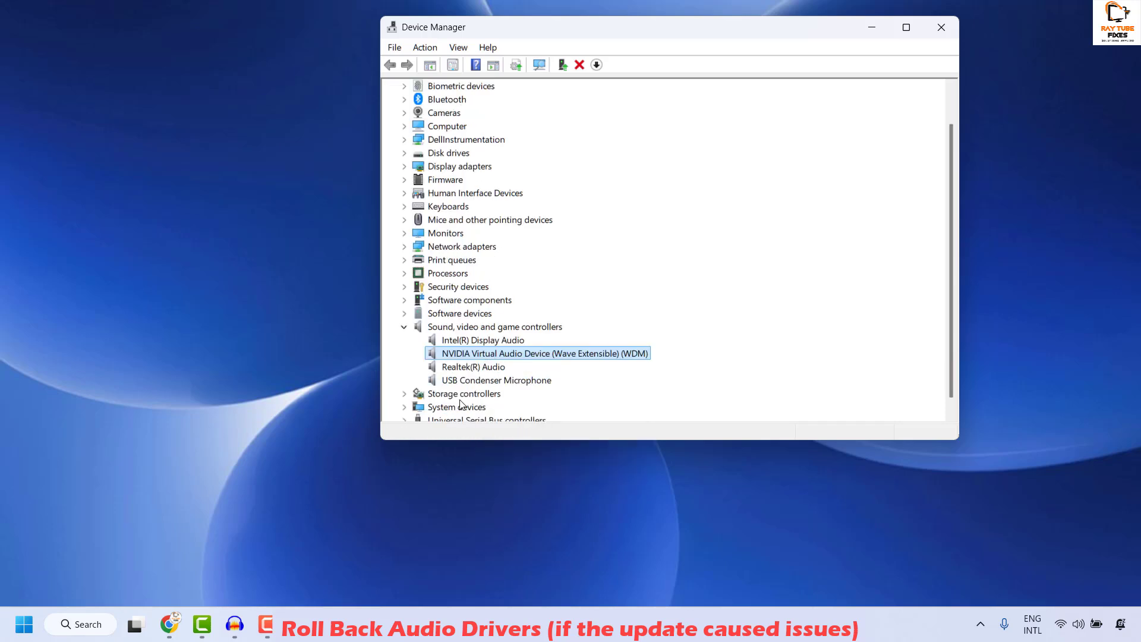
pyautogui.click(941, 26)
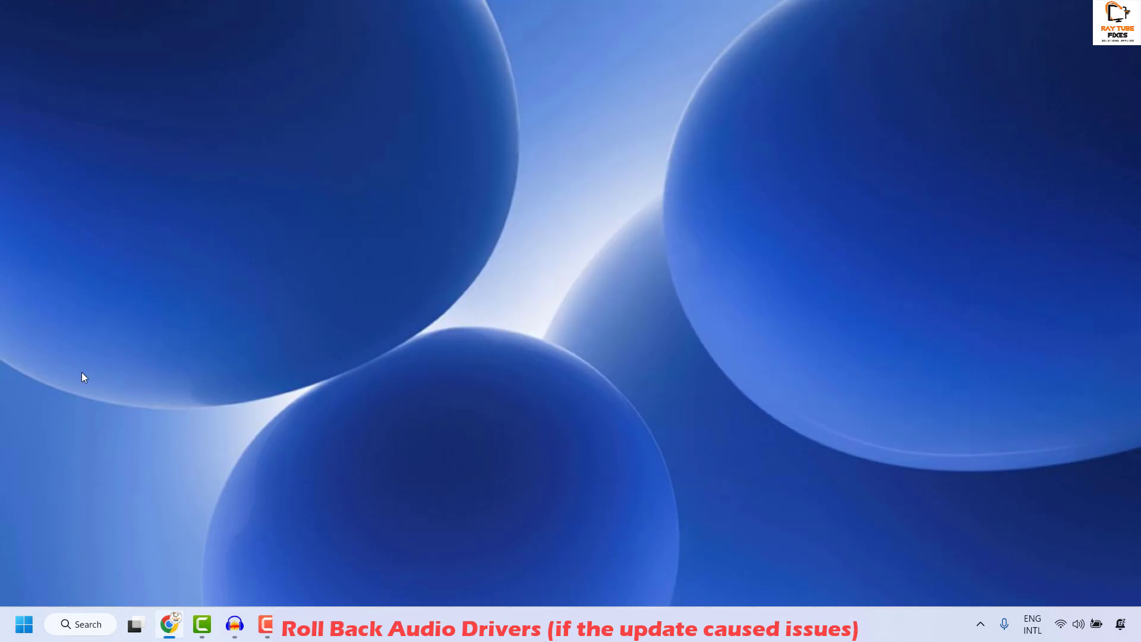